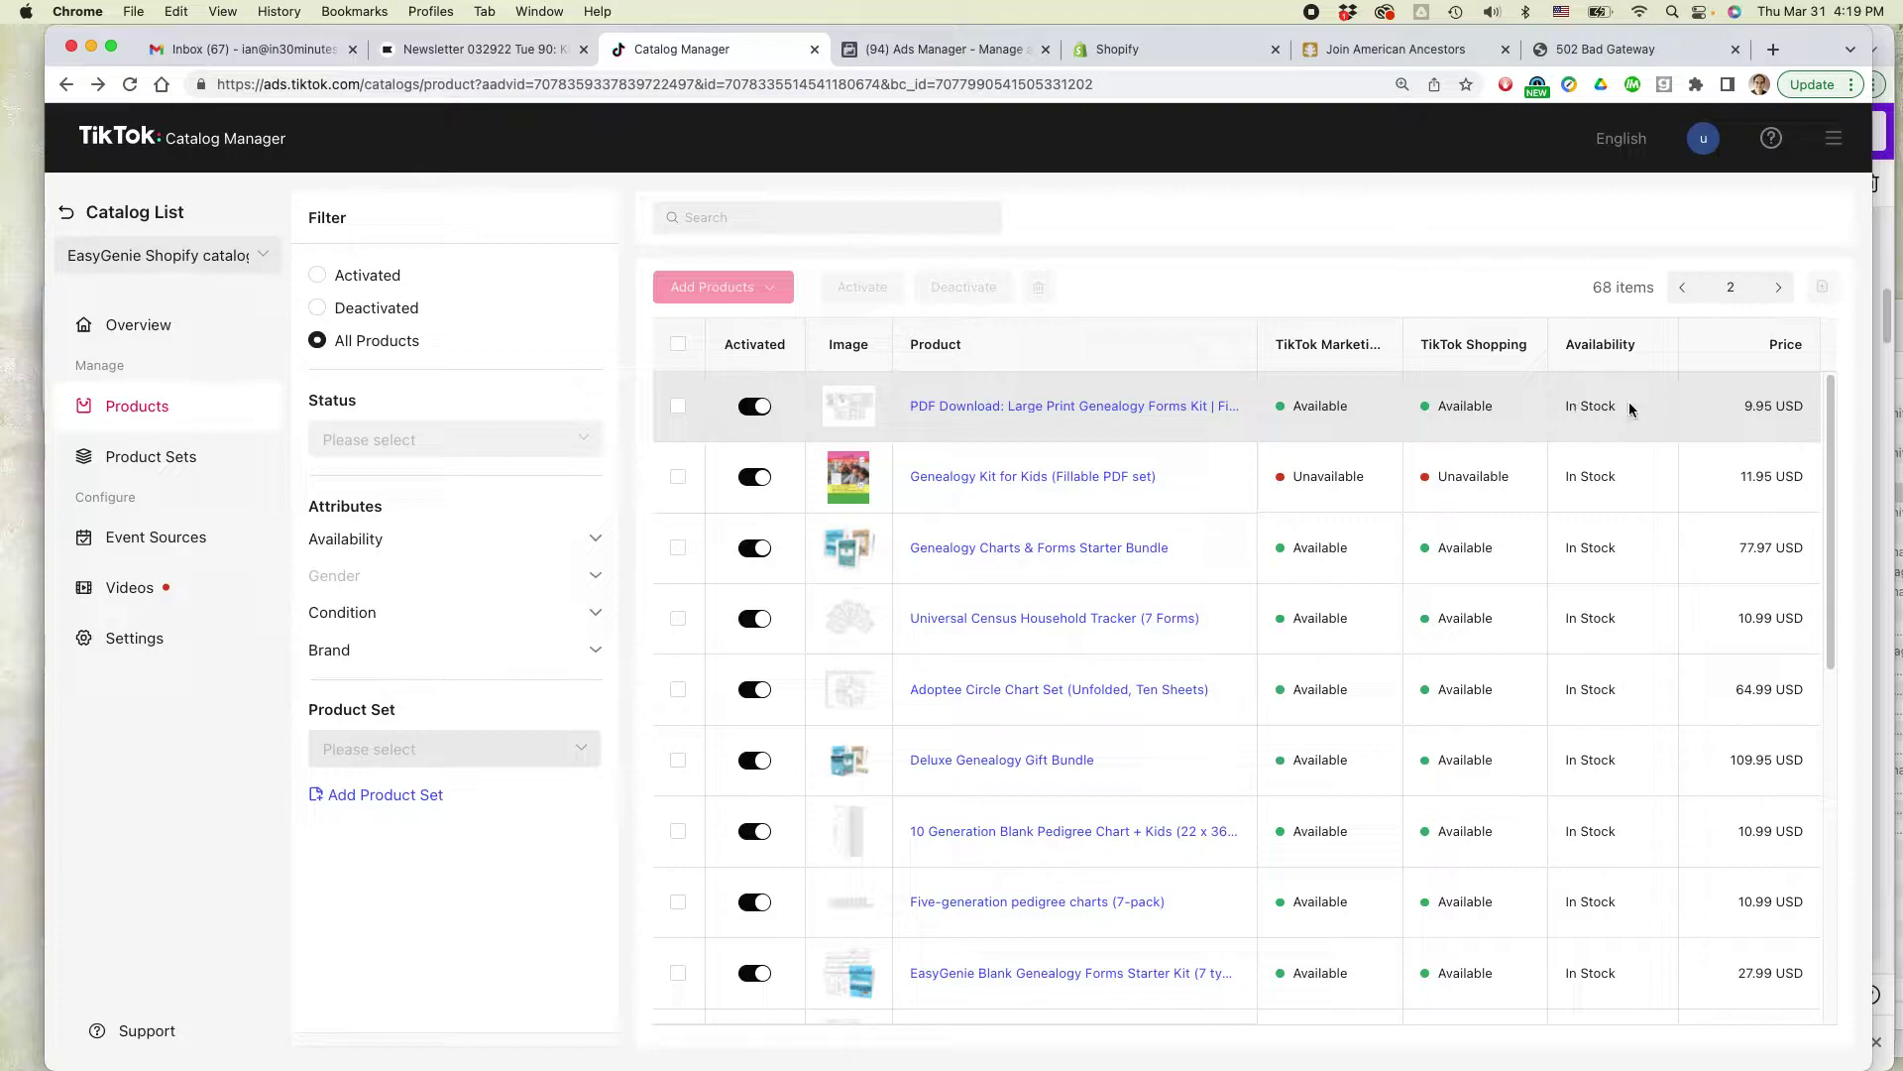
# Move to page 3 of the 68-item product list and scroll to find the pedigree charts product
pyautogui.moveTo(1620, 484); pyautogui.dragTo(1566, 483)
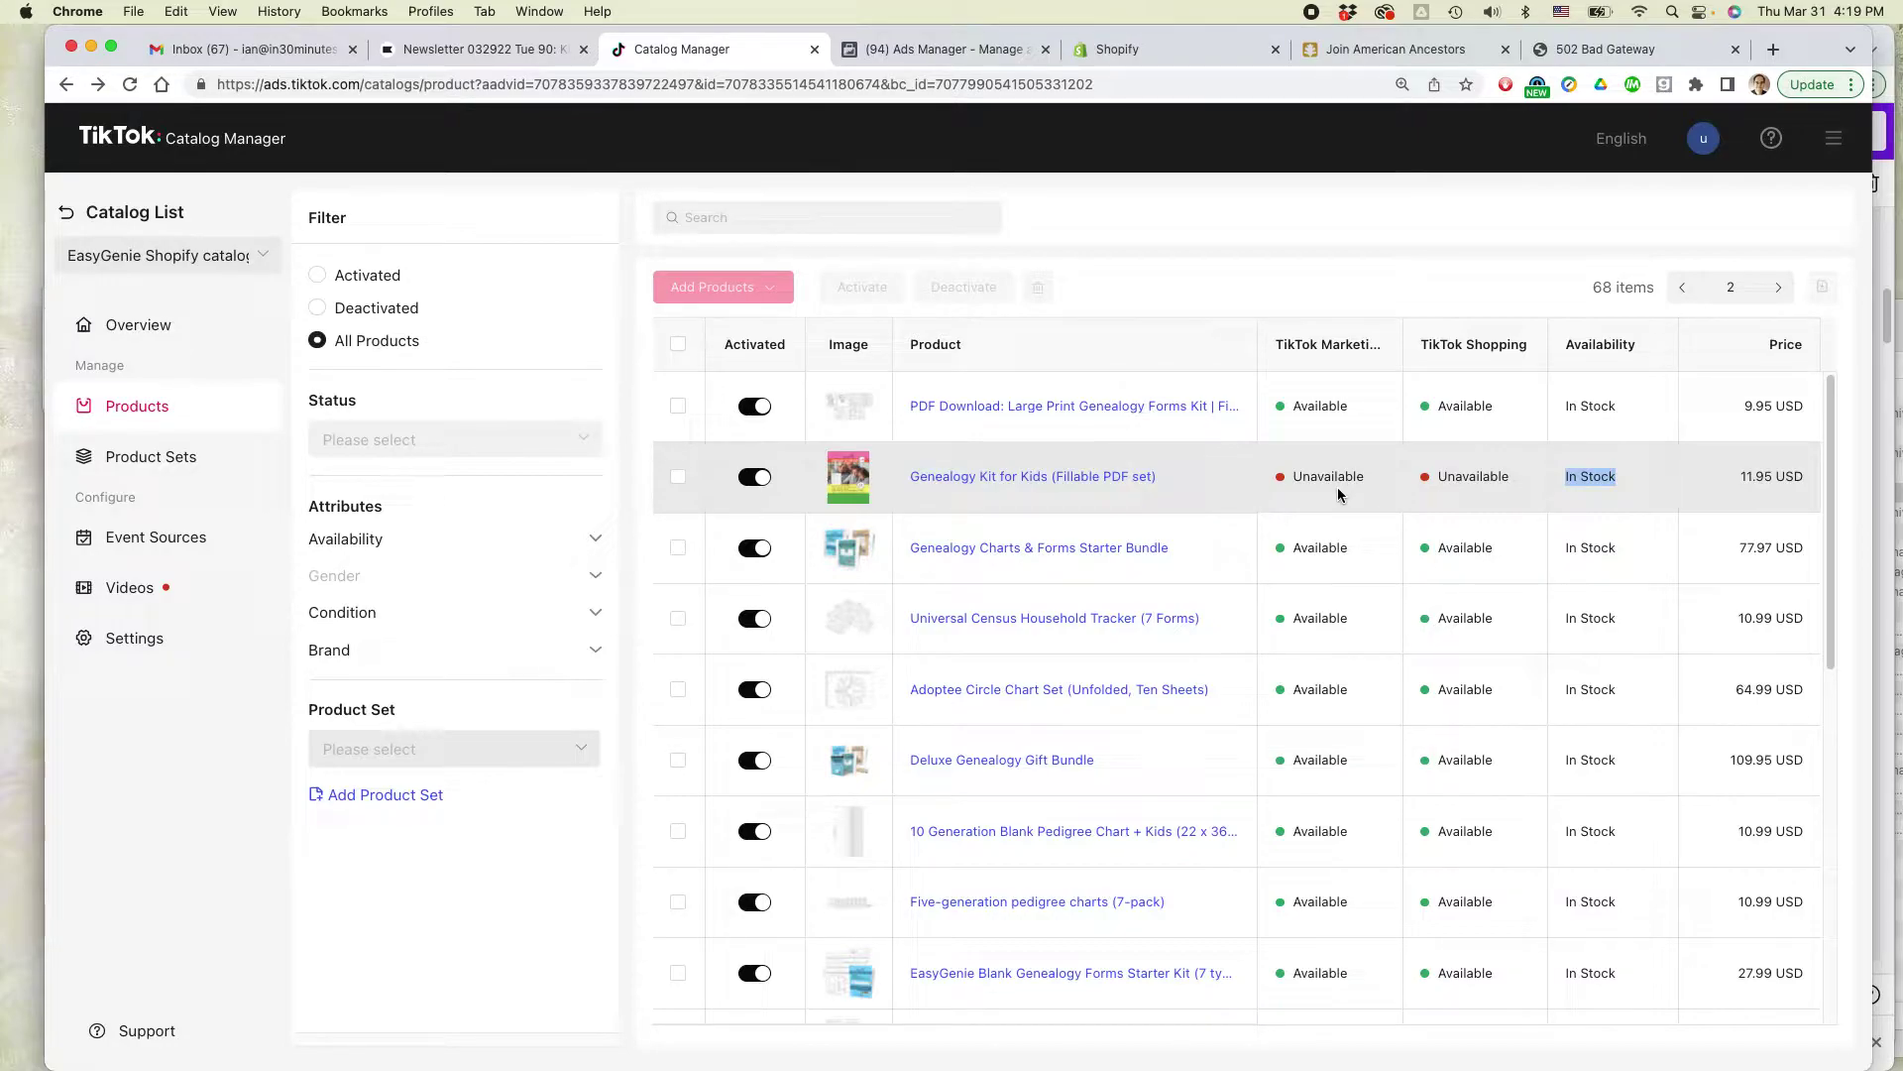
pyautogui.click(1779, 286)
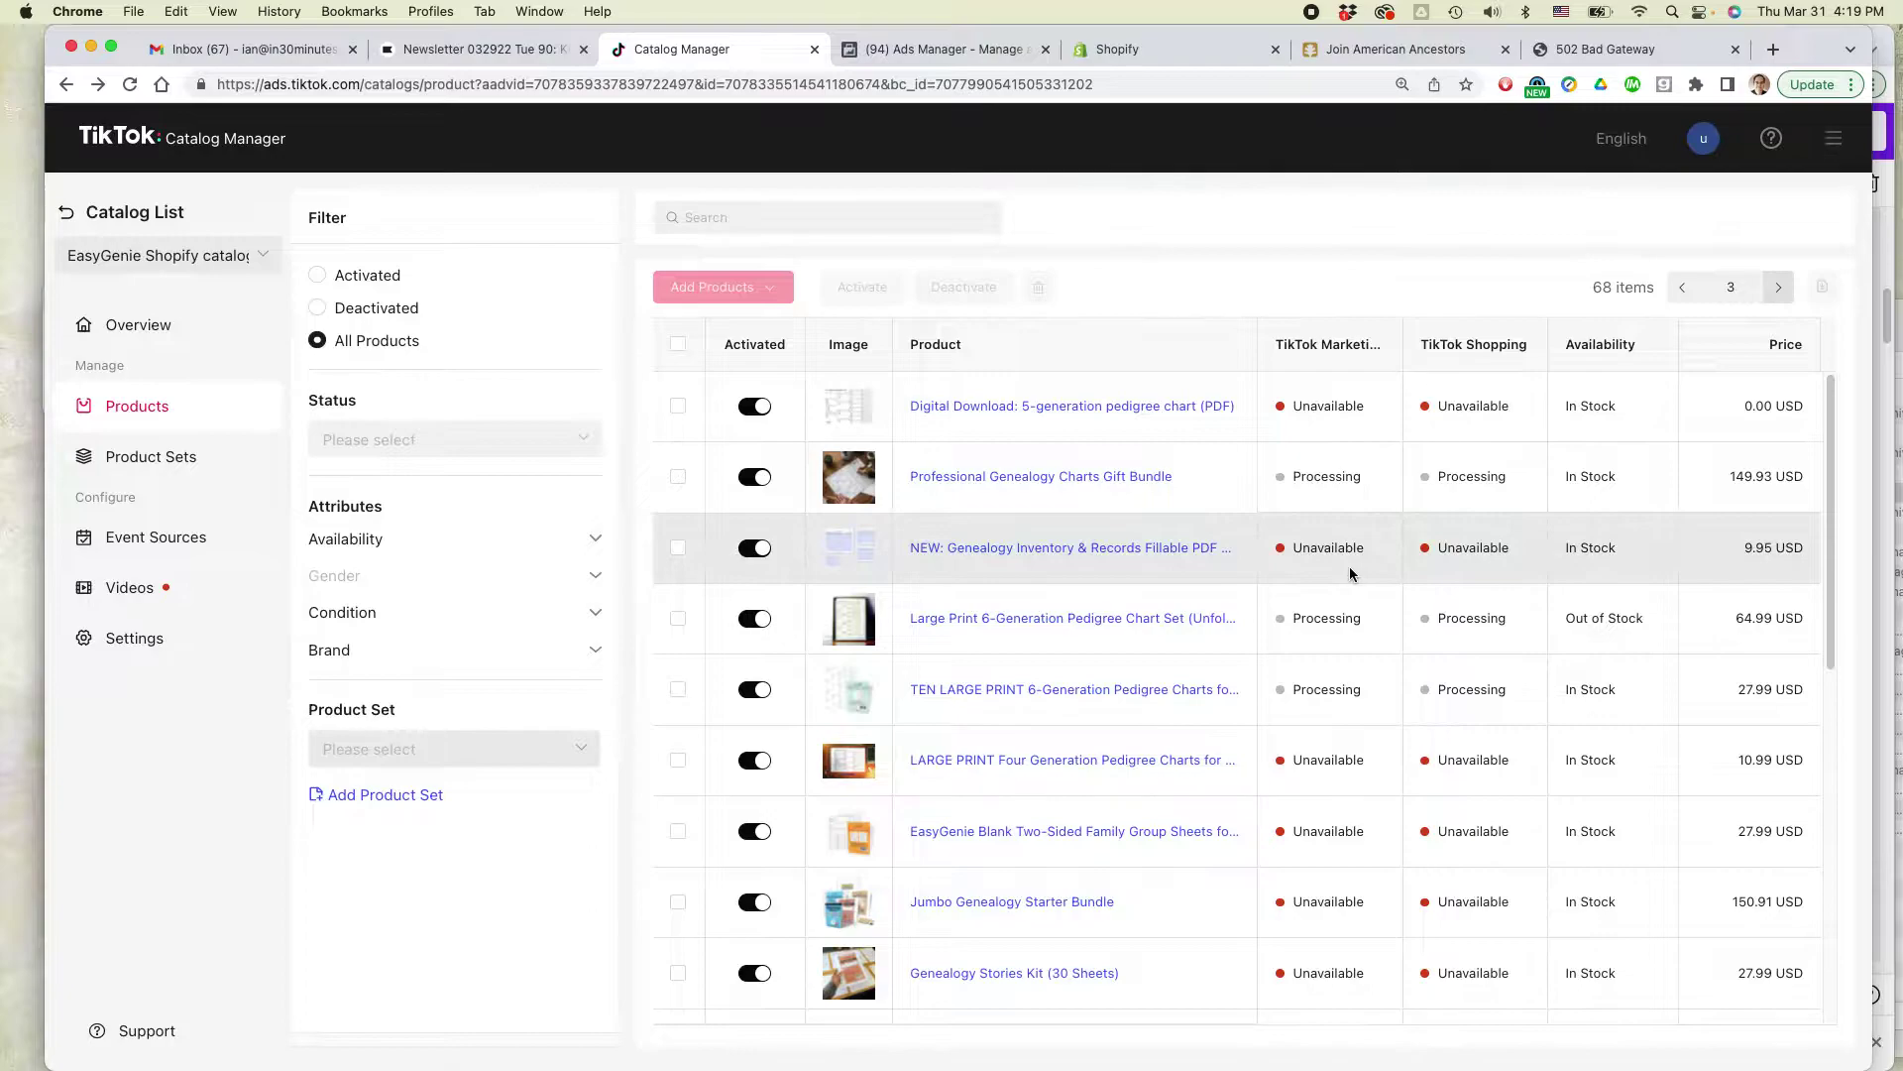
pyautogui.scroll(-5, 1575, 686)
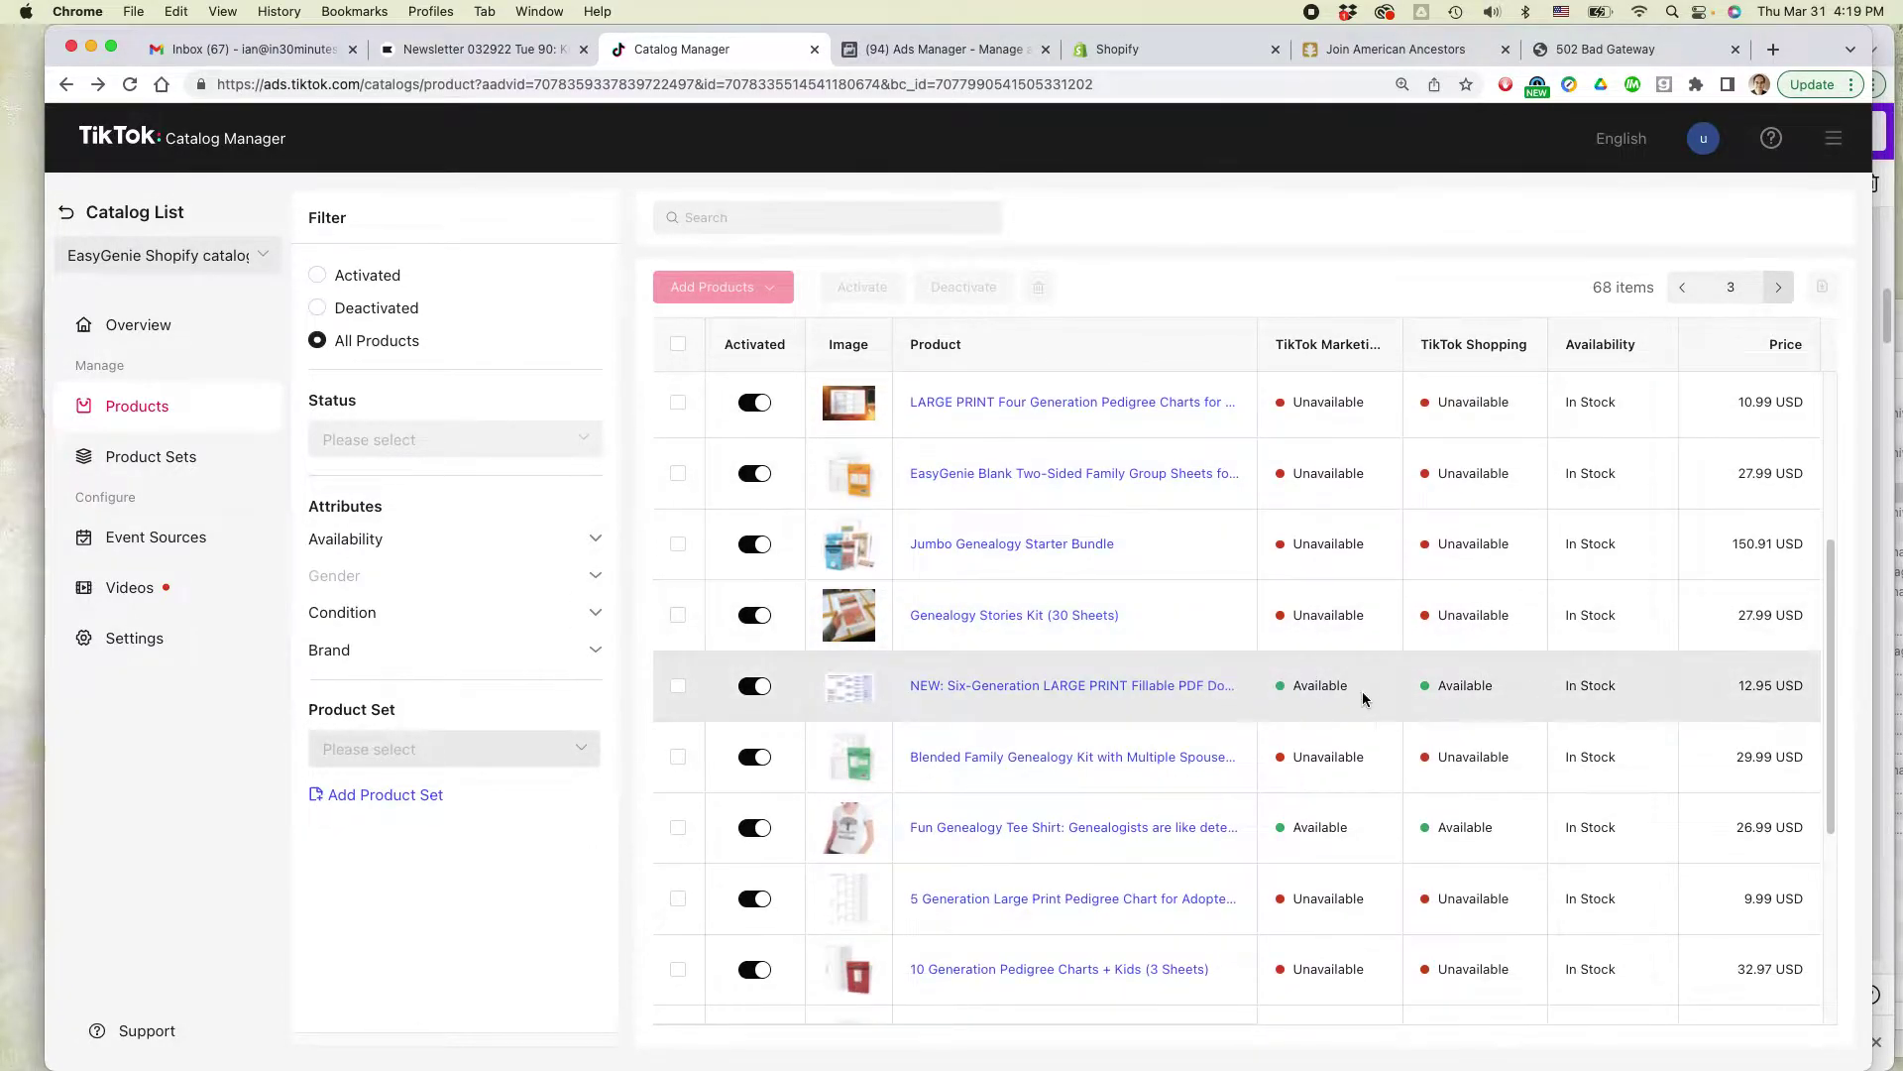
pyautogui.scroll(4, 1365, 650)
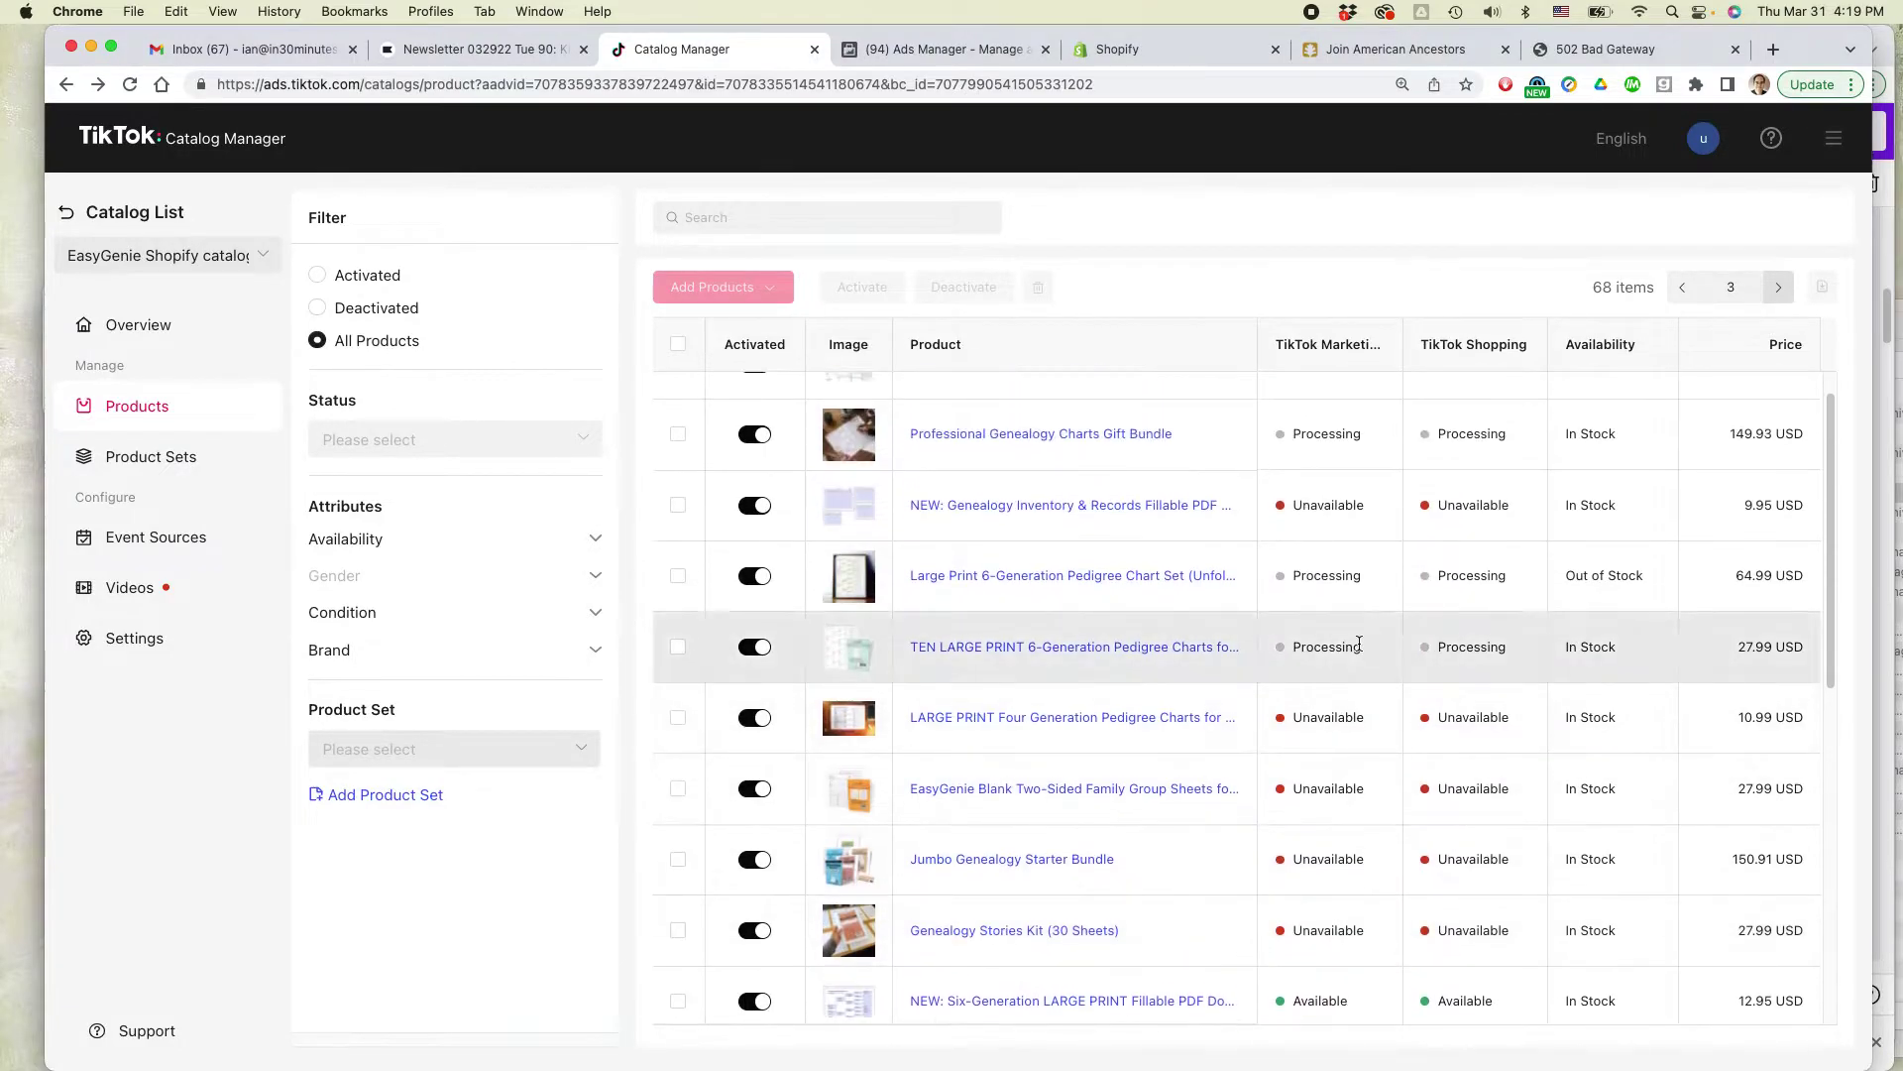
pyautogui.scroll(-2, 1424, 745)
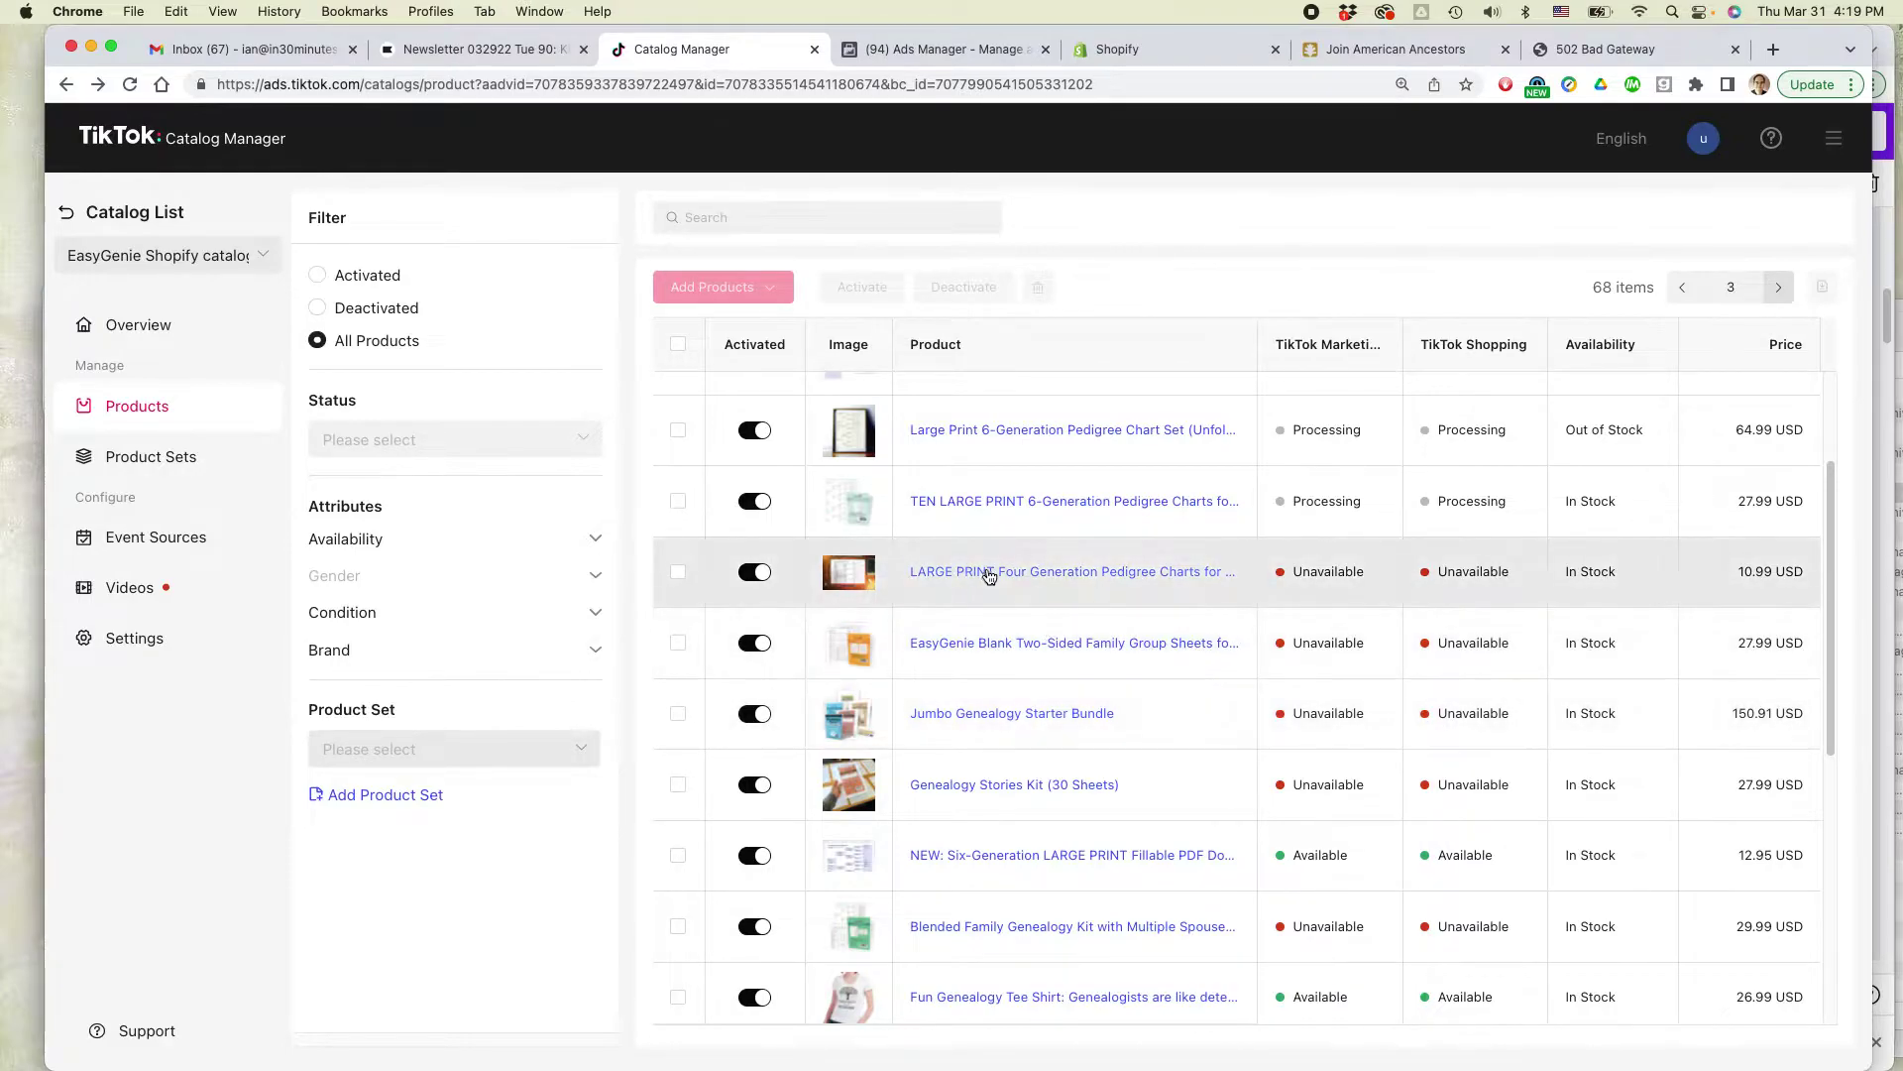
# Open the LARGE PRINT Four Generation Pedigree Charts product's details to see its suspension
pyautogui.click(1024, 571)
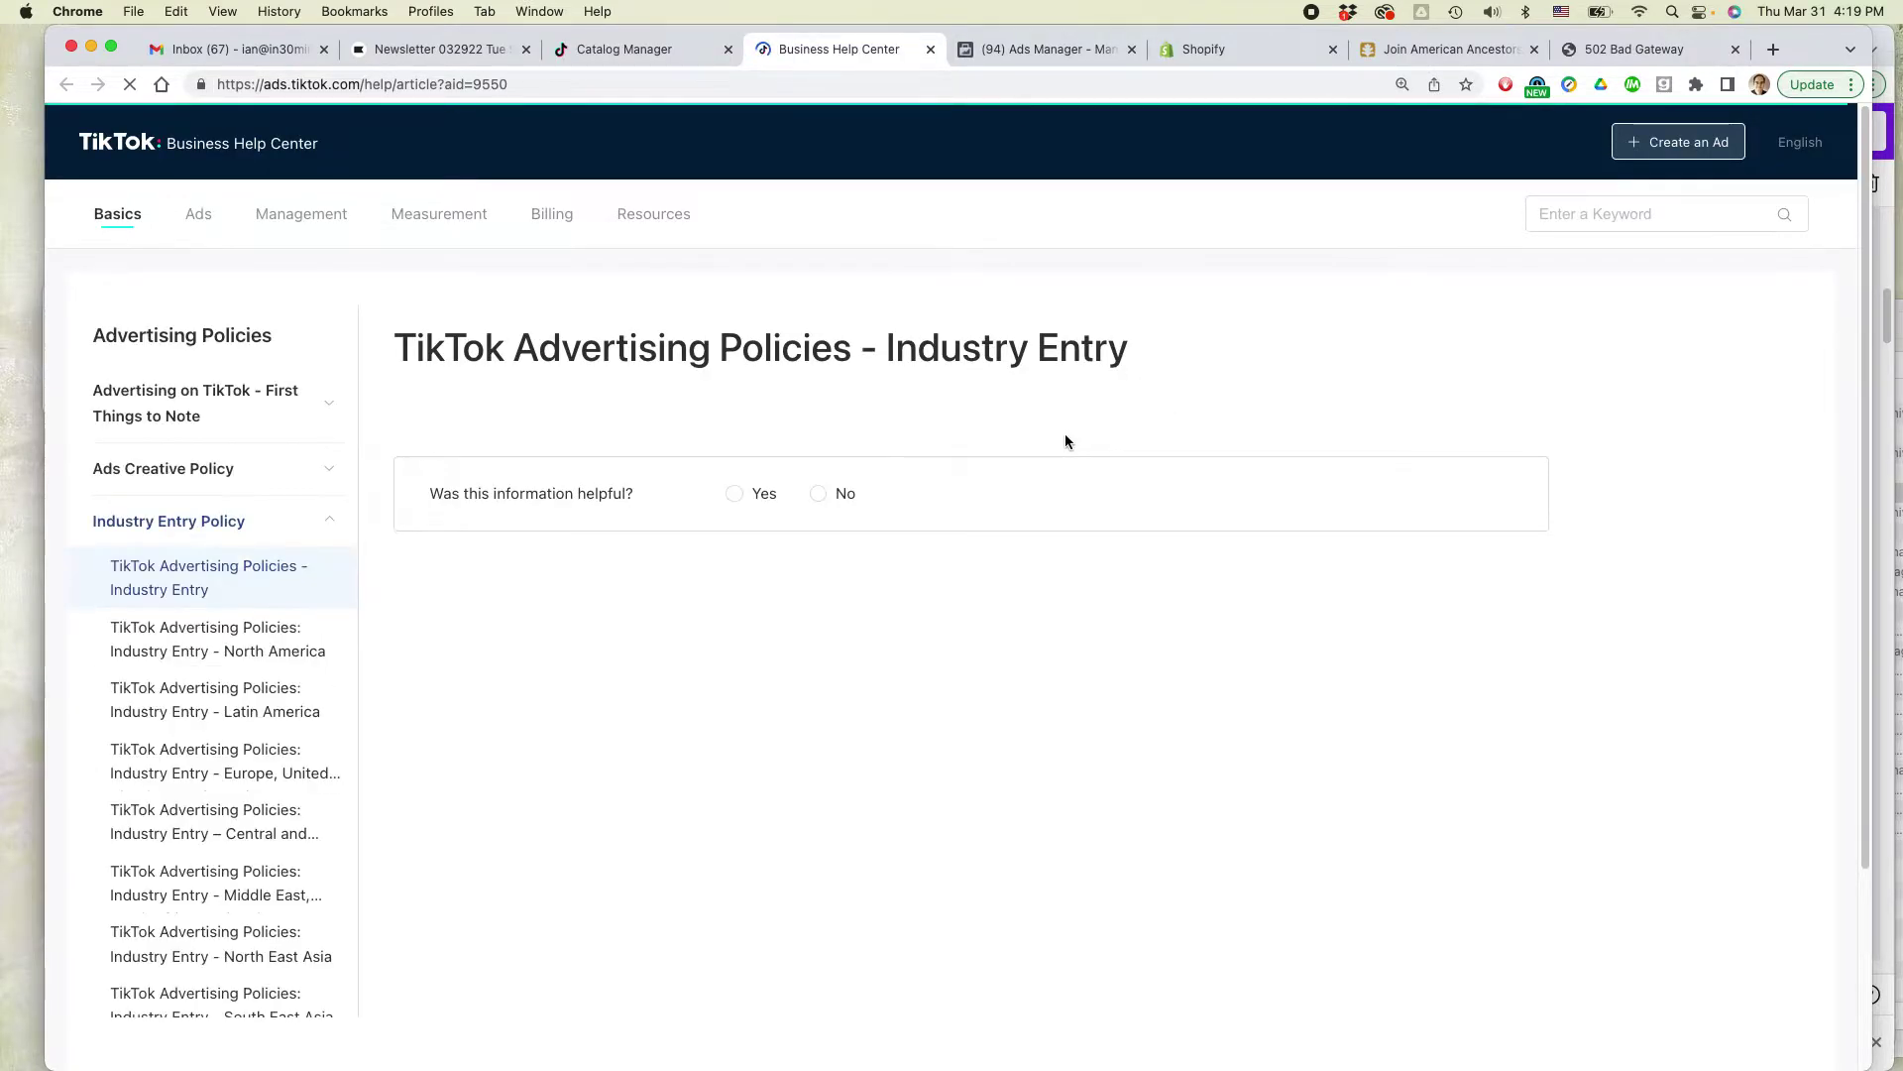
# Read through the Prohibited Products or Services article, then return to the Catalog Manager tab
pyautogui.scroll(-1, 1064, 438)
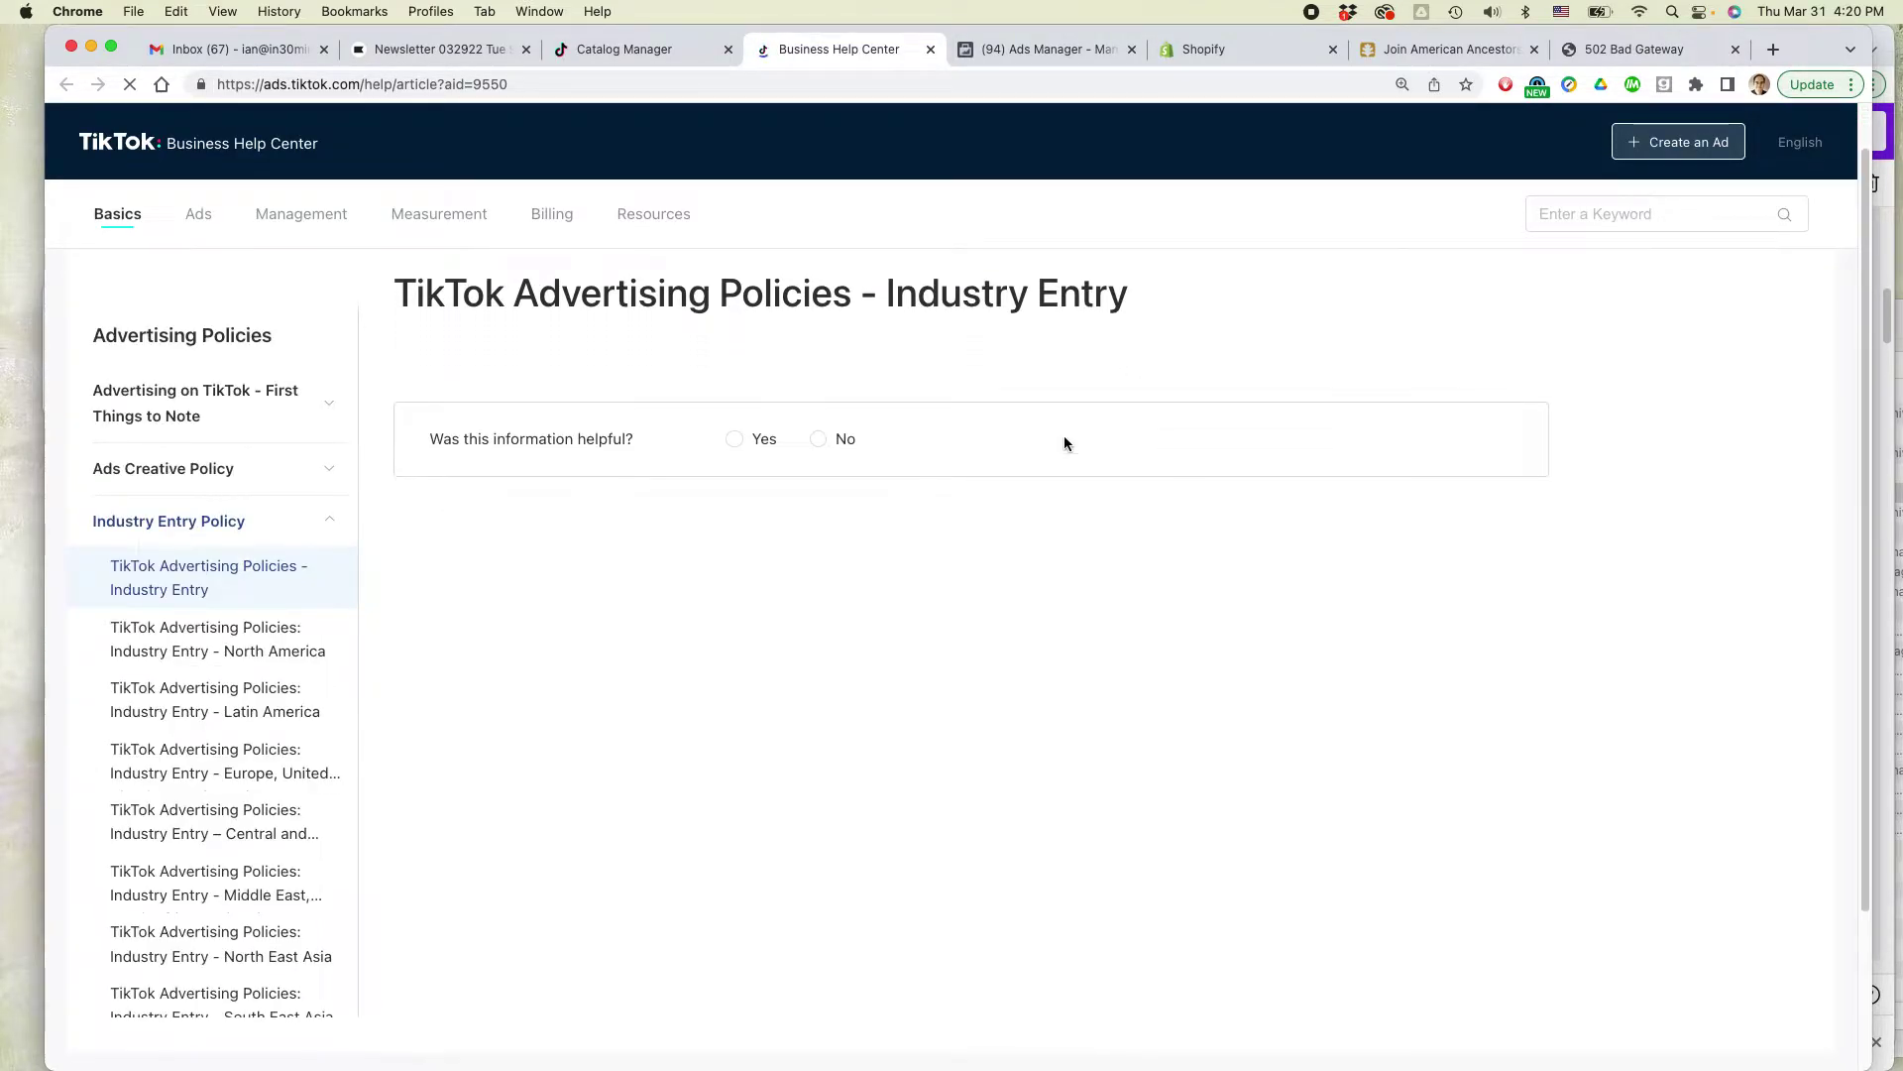
pyautogui.scroll(-2, 843, 486)
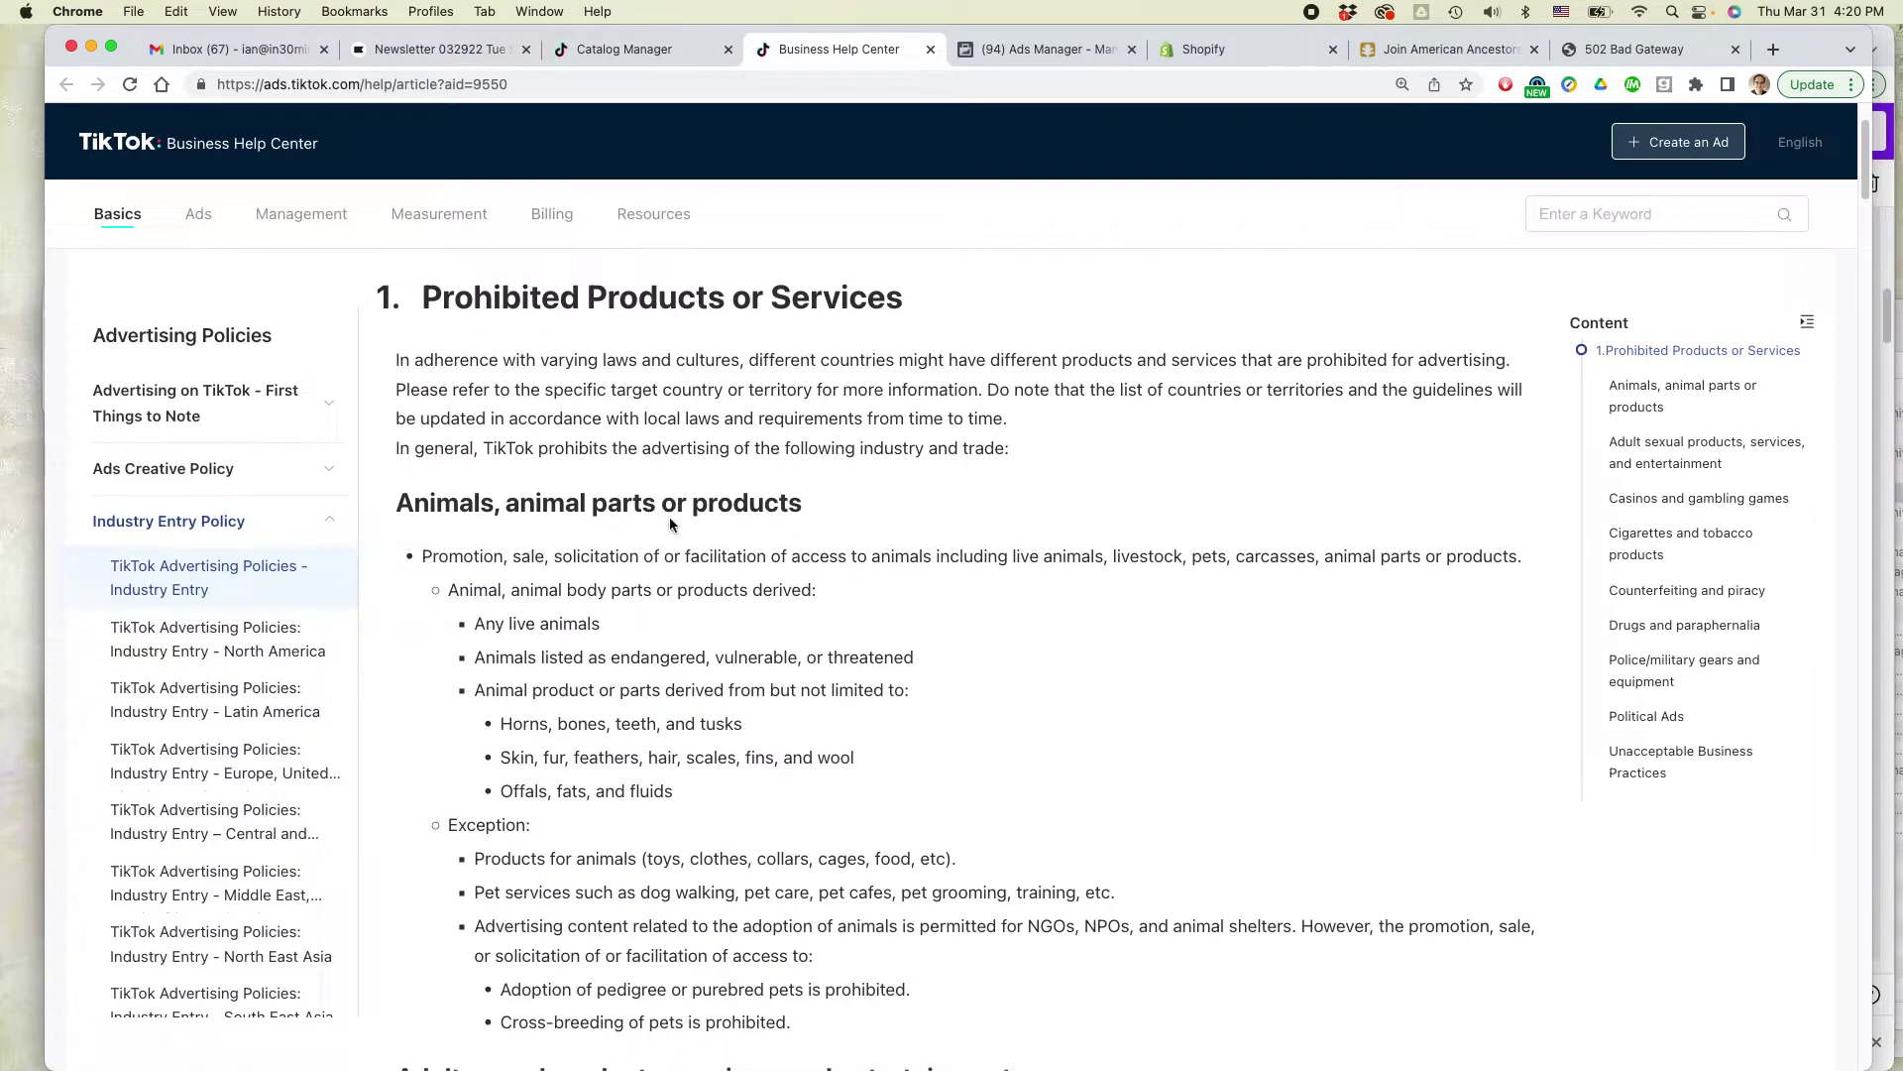
pyautogui.click(661, 52)
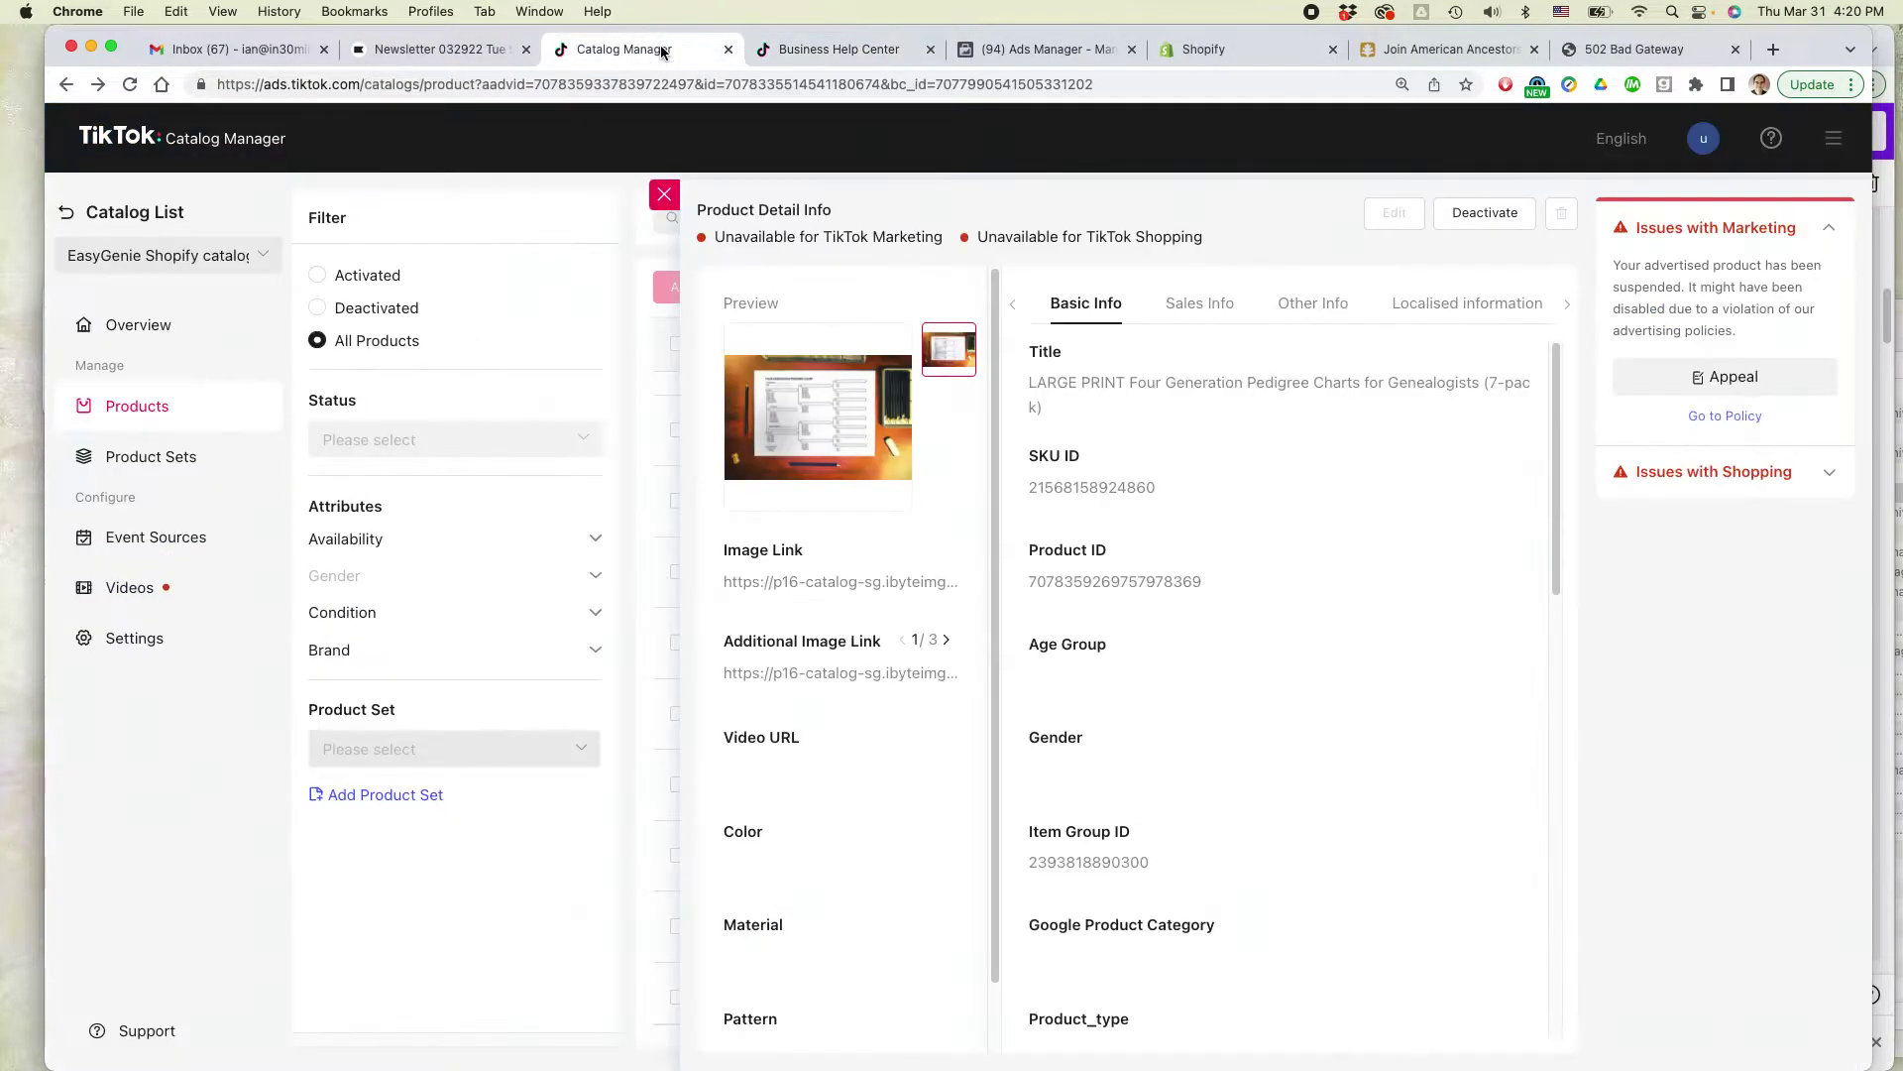
pyautogui.click(799, 49)
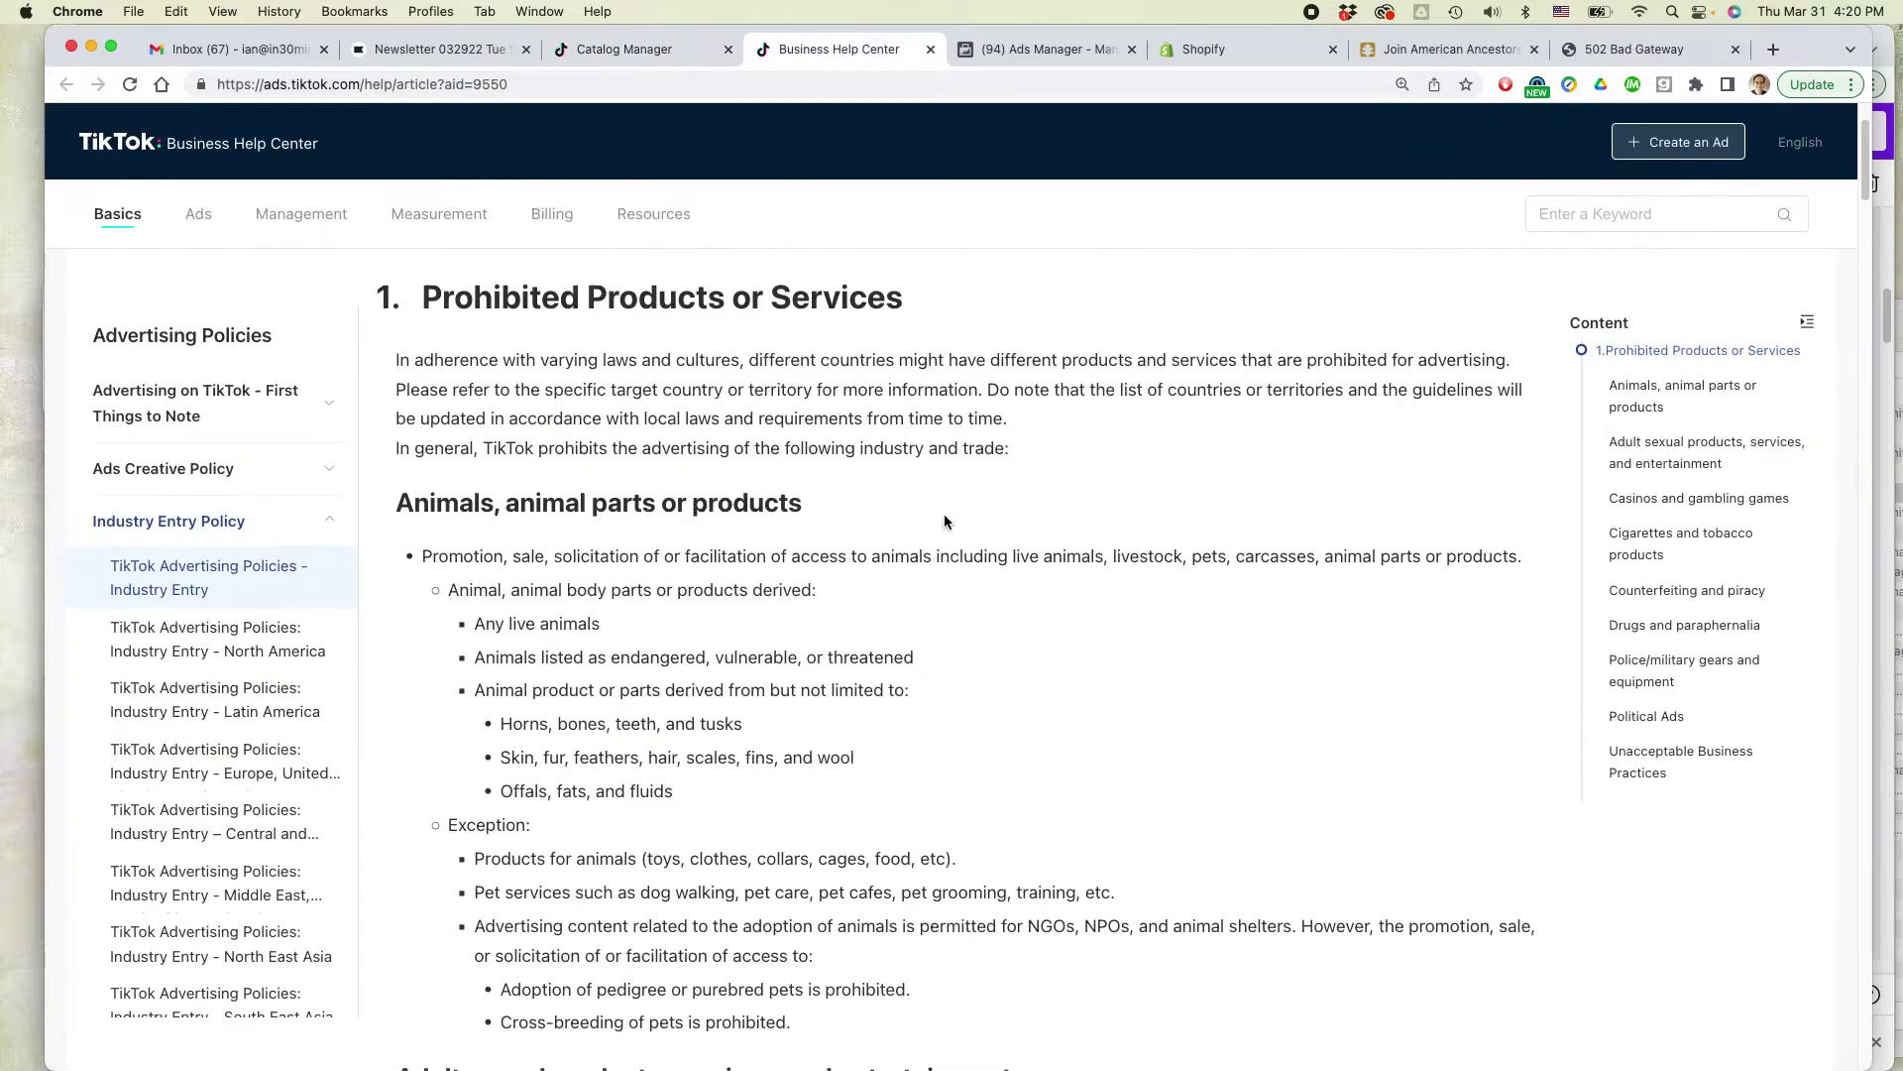
pyautogui.scroll(-15, 1032, 596)
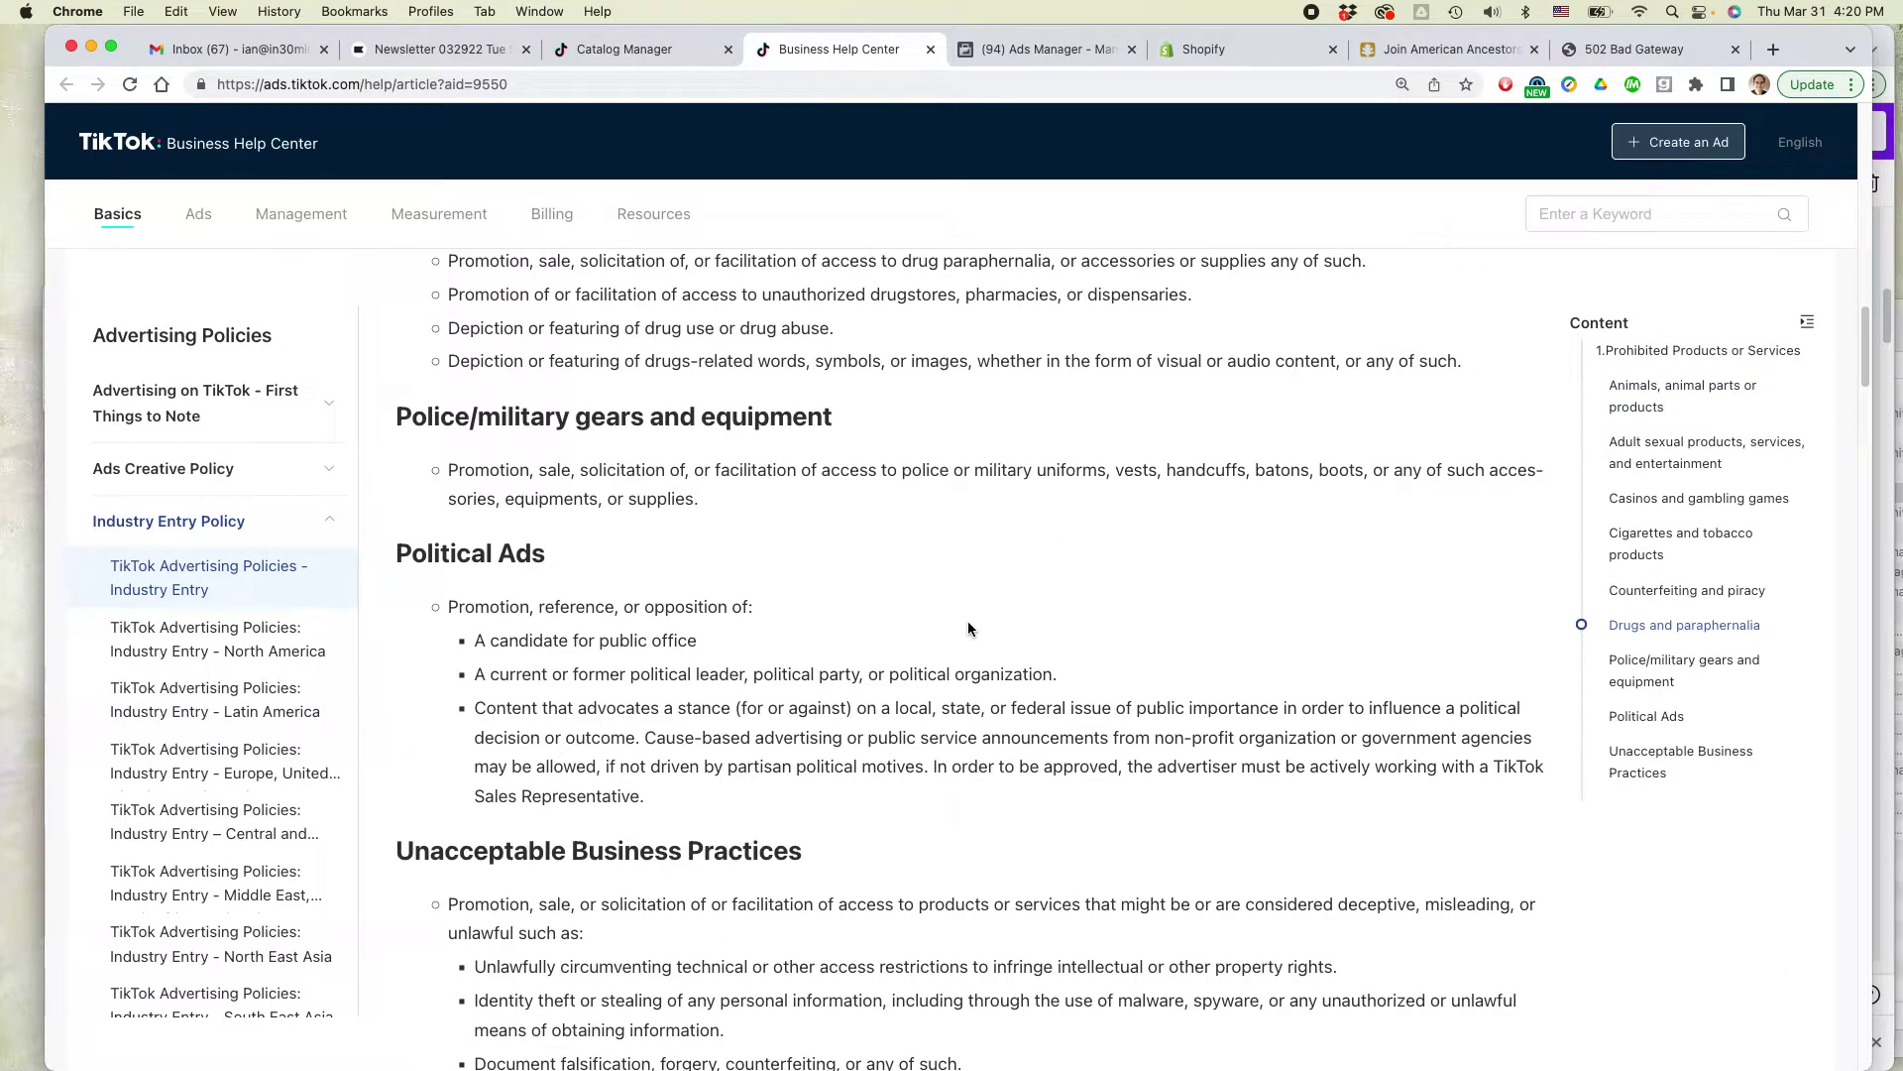
pyautogui.scroll(-5, 957, 639)
pyautogui.scroll(-3, 947, 652)
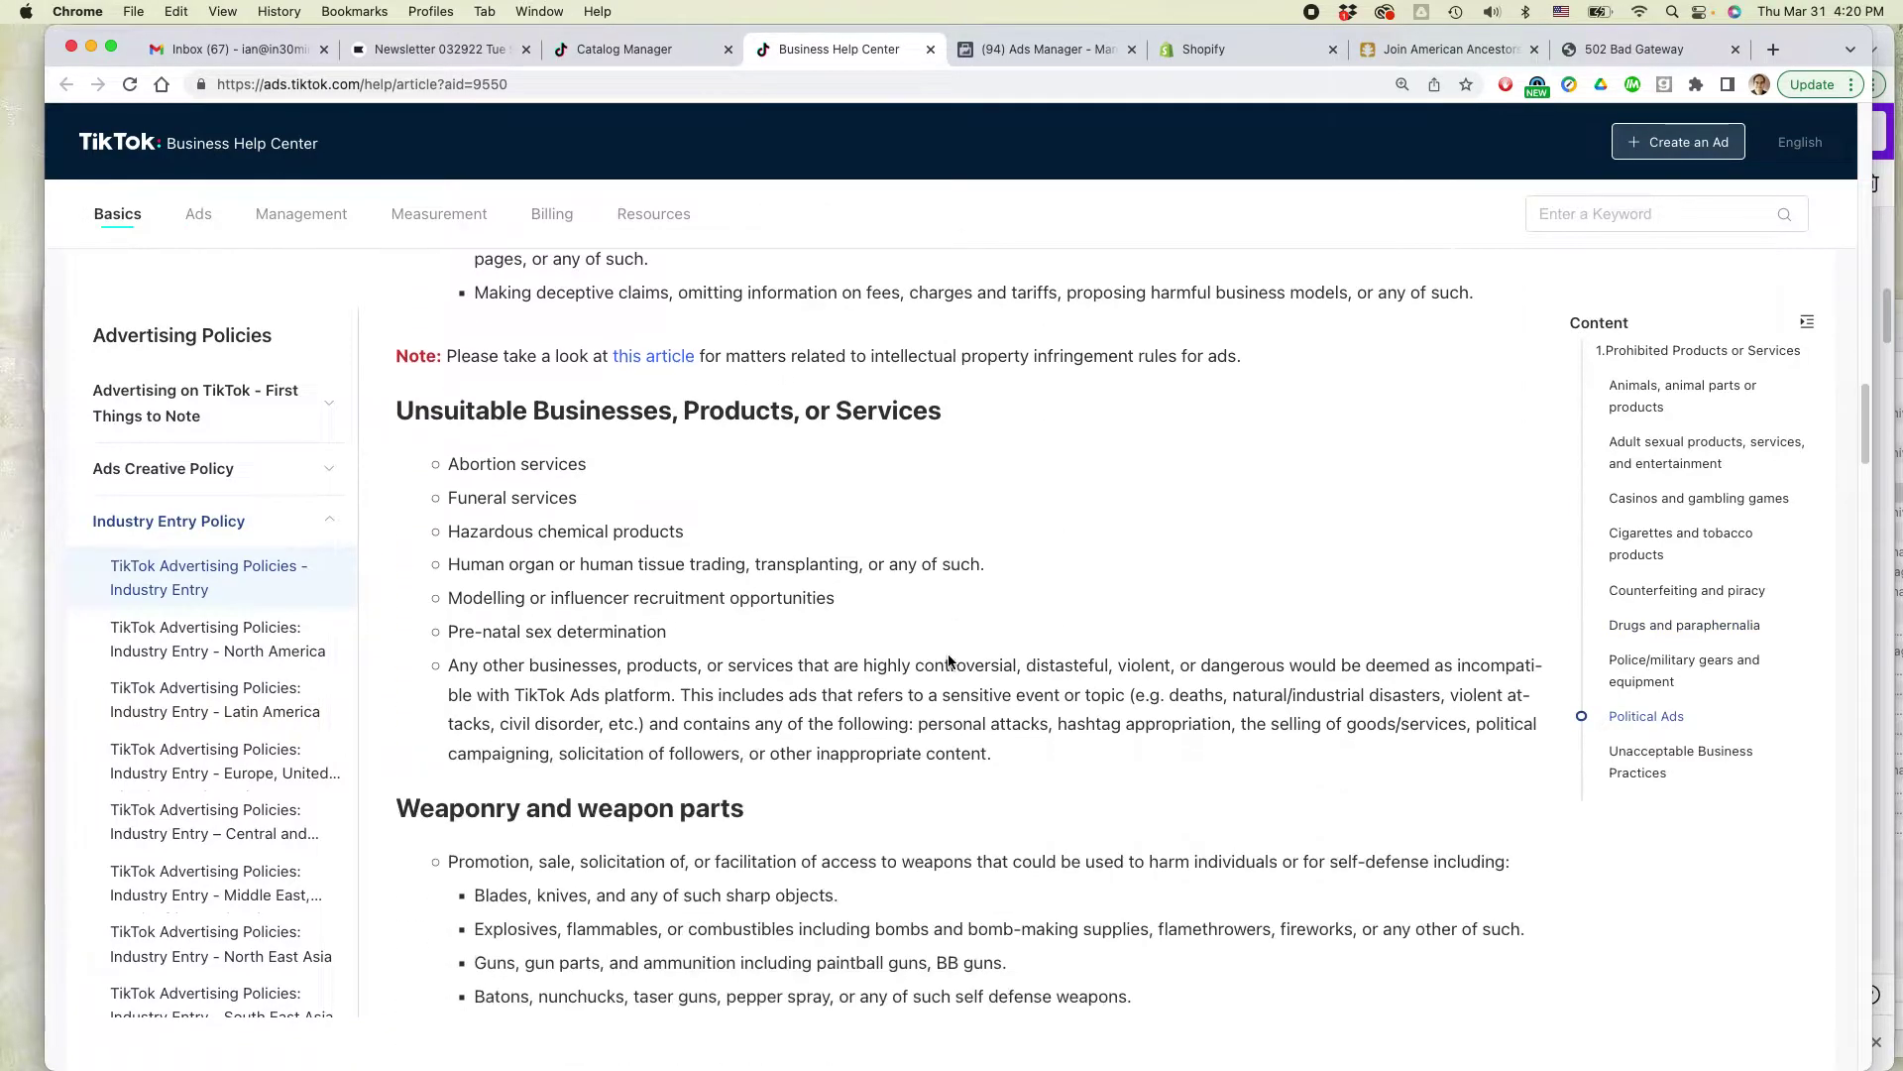
pyautogui.scroll(-1, 948, 660)
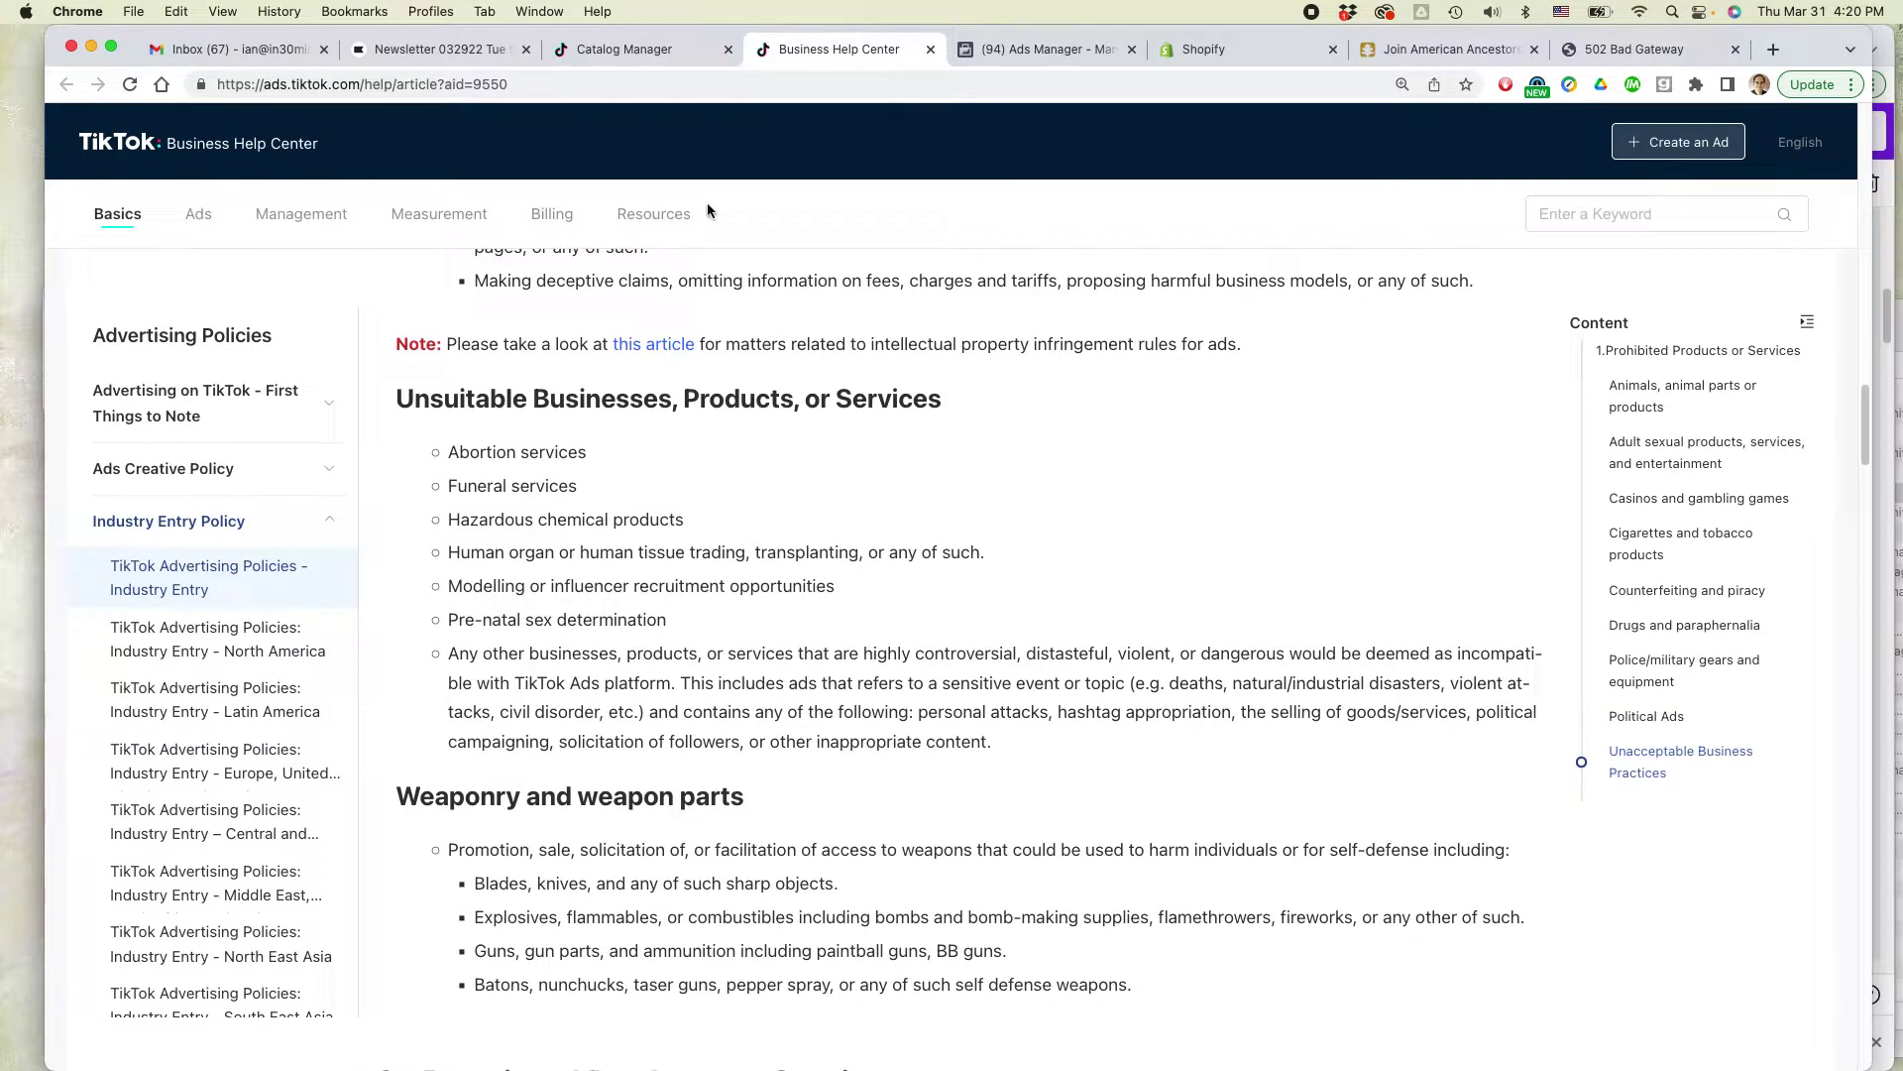
pyautogui.click(646, 51)
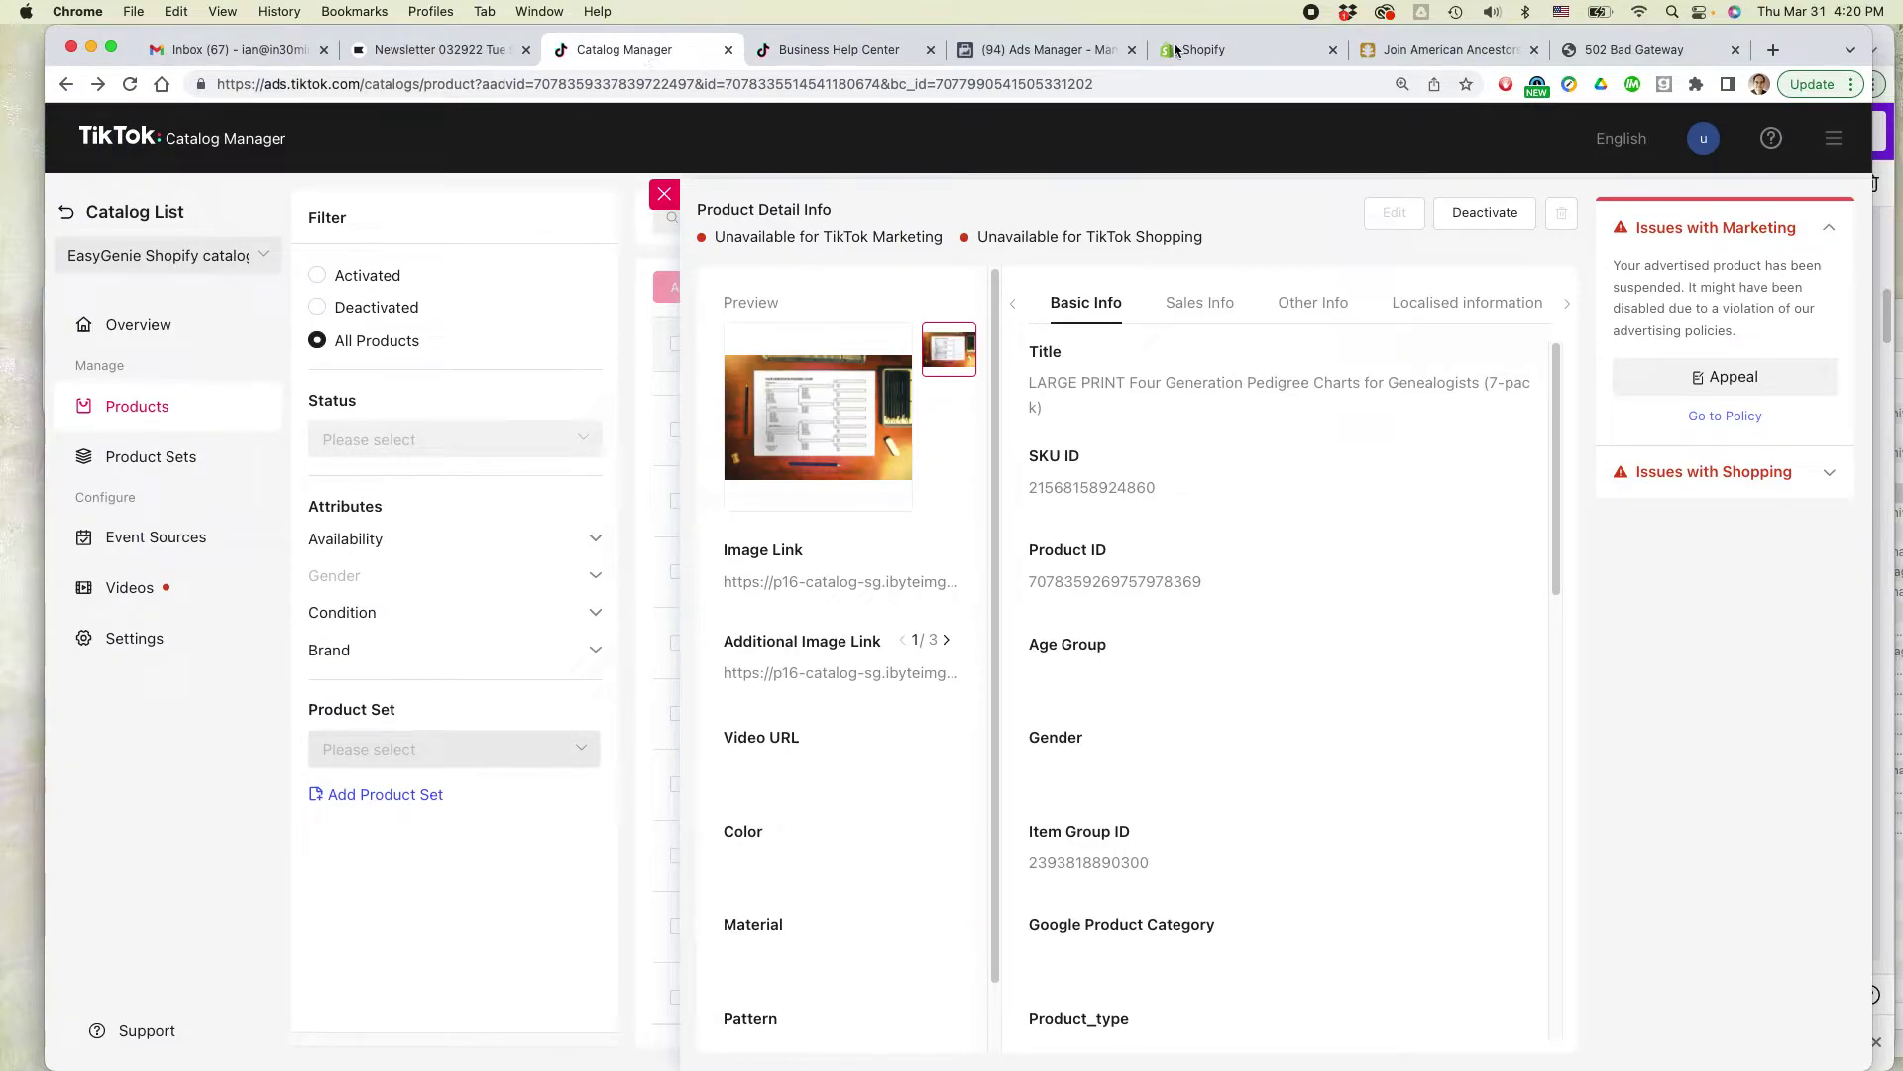
# Start an appeal on the pedigree charts product and continue to the Reason for Appeal box
pyautogui.click(1733, 378)
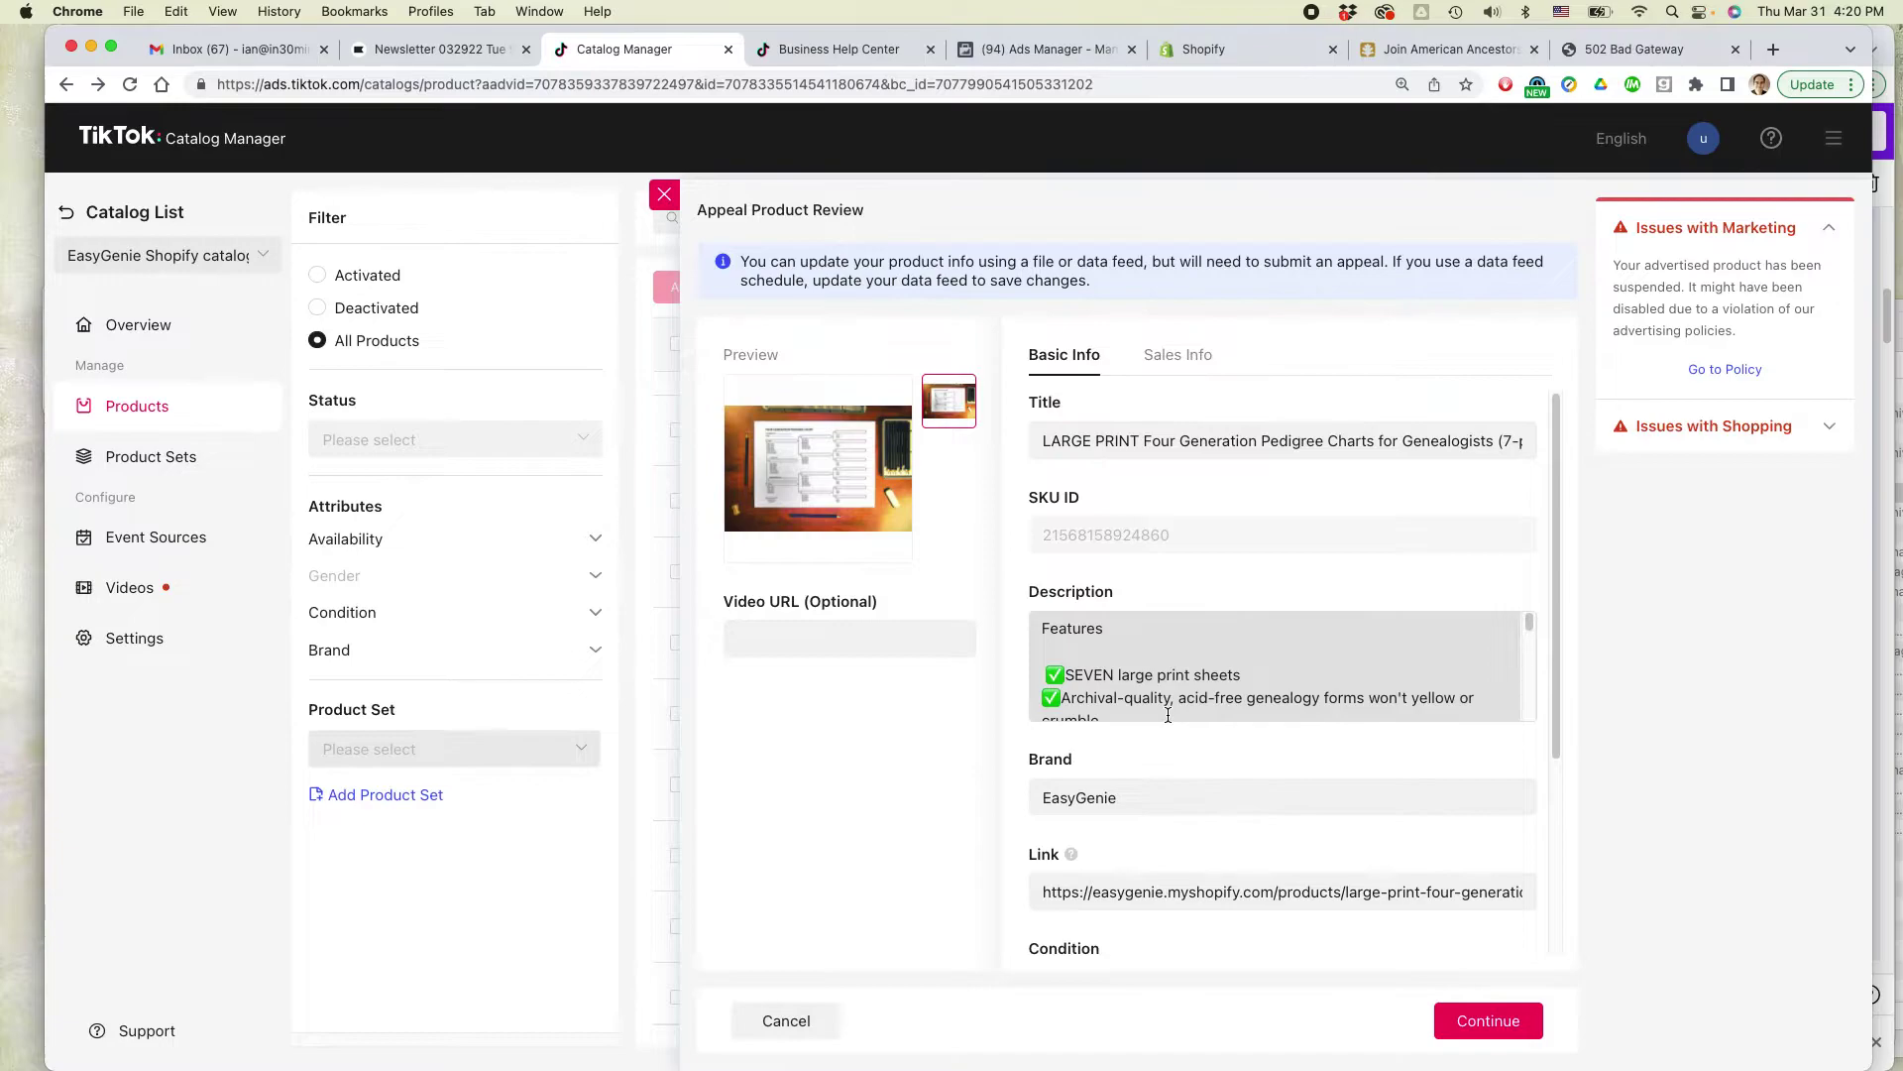
pyautogui.click(1504, 1034)
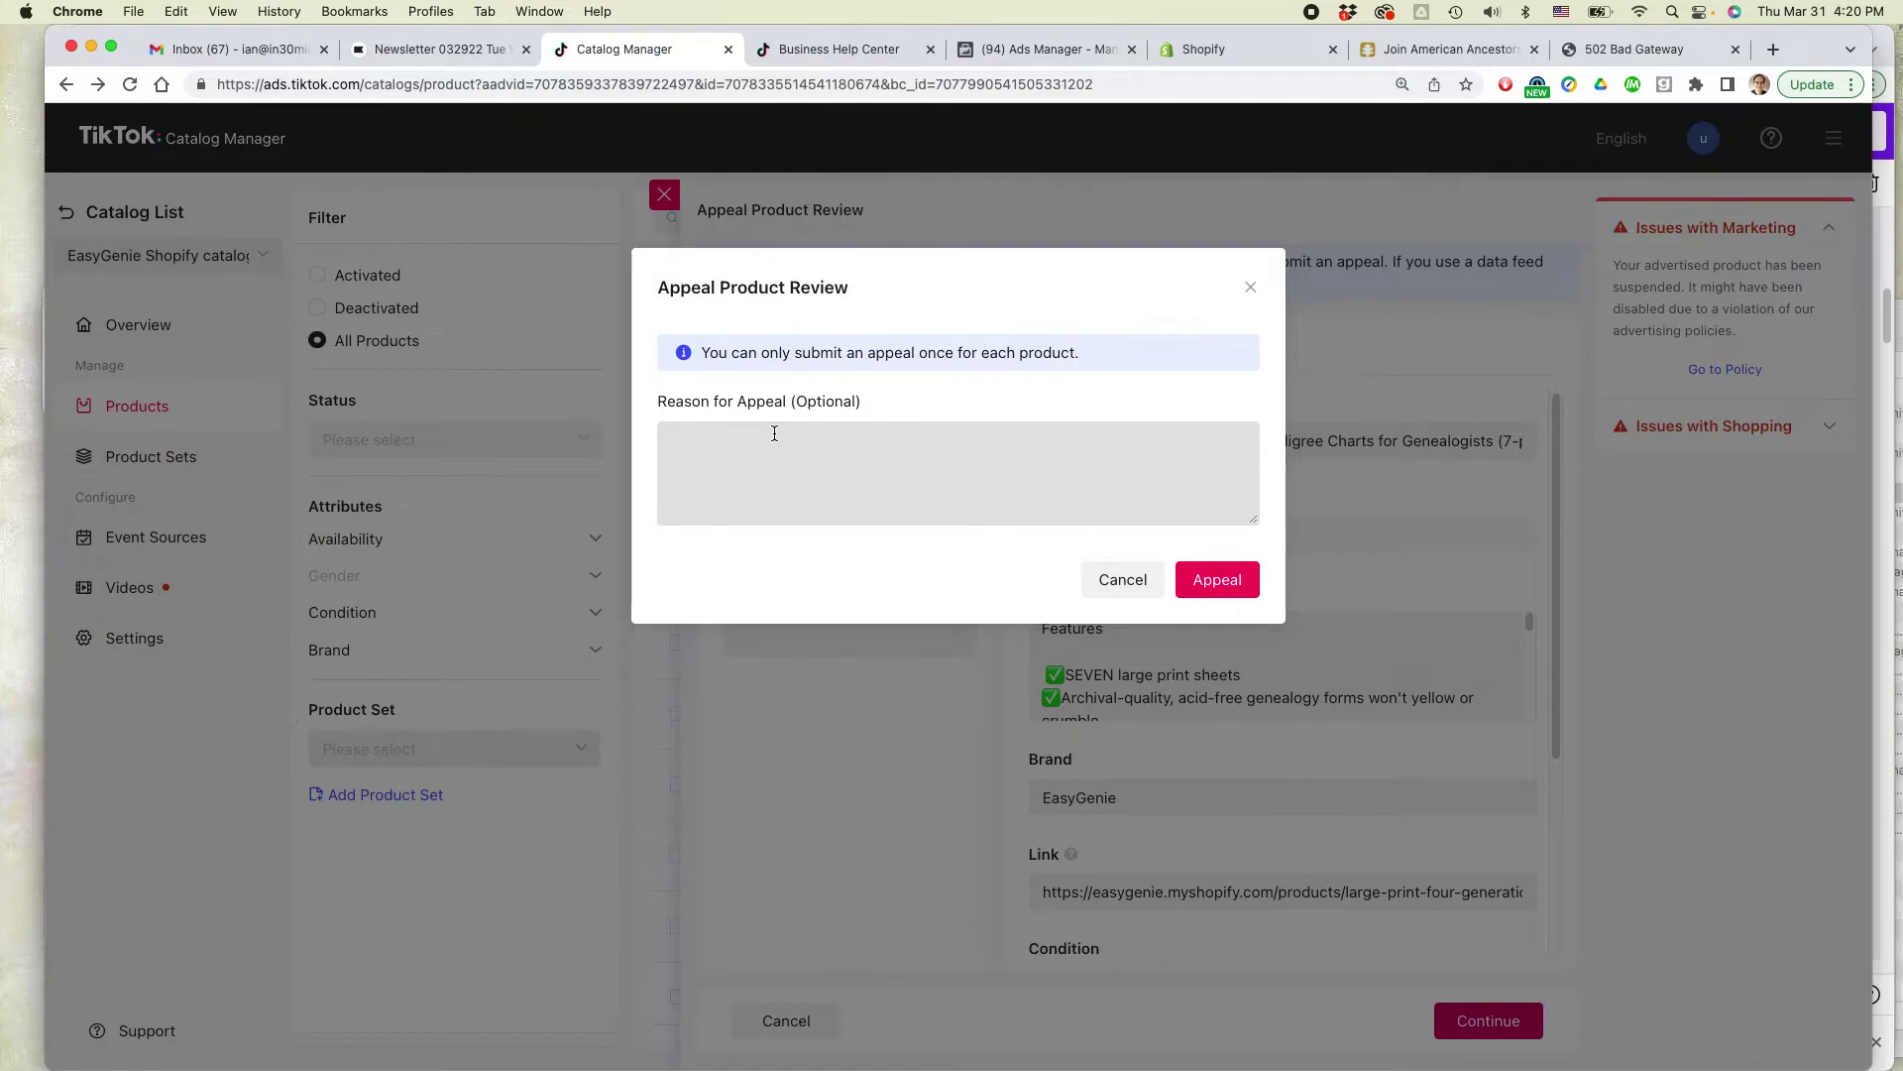
# Copy the genealogy-stationery appeal reason from TextEdit's Untitled 7 and focus the Chrome reason box
pyautogui.press('super+Tab')
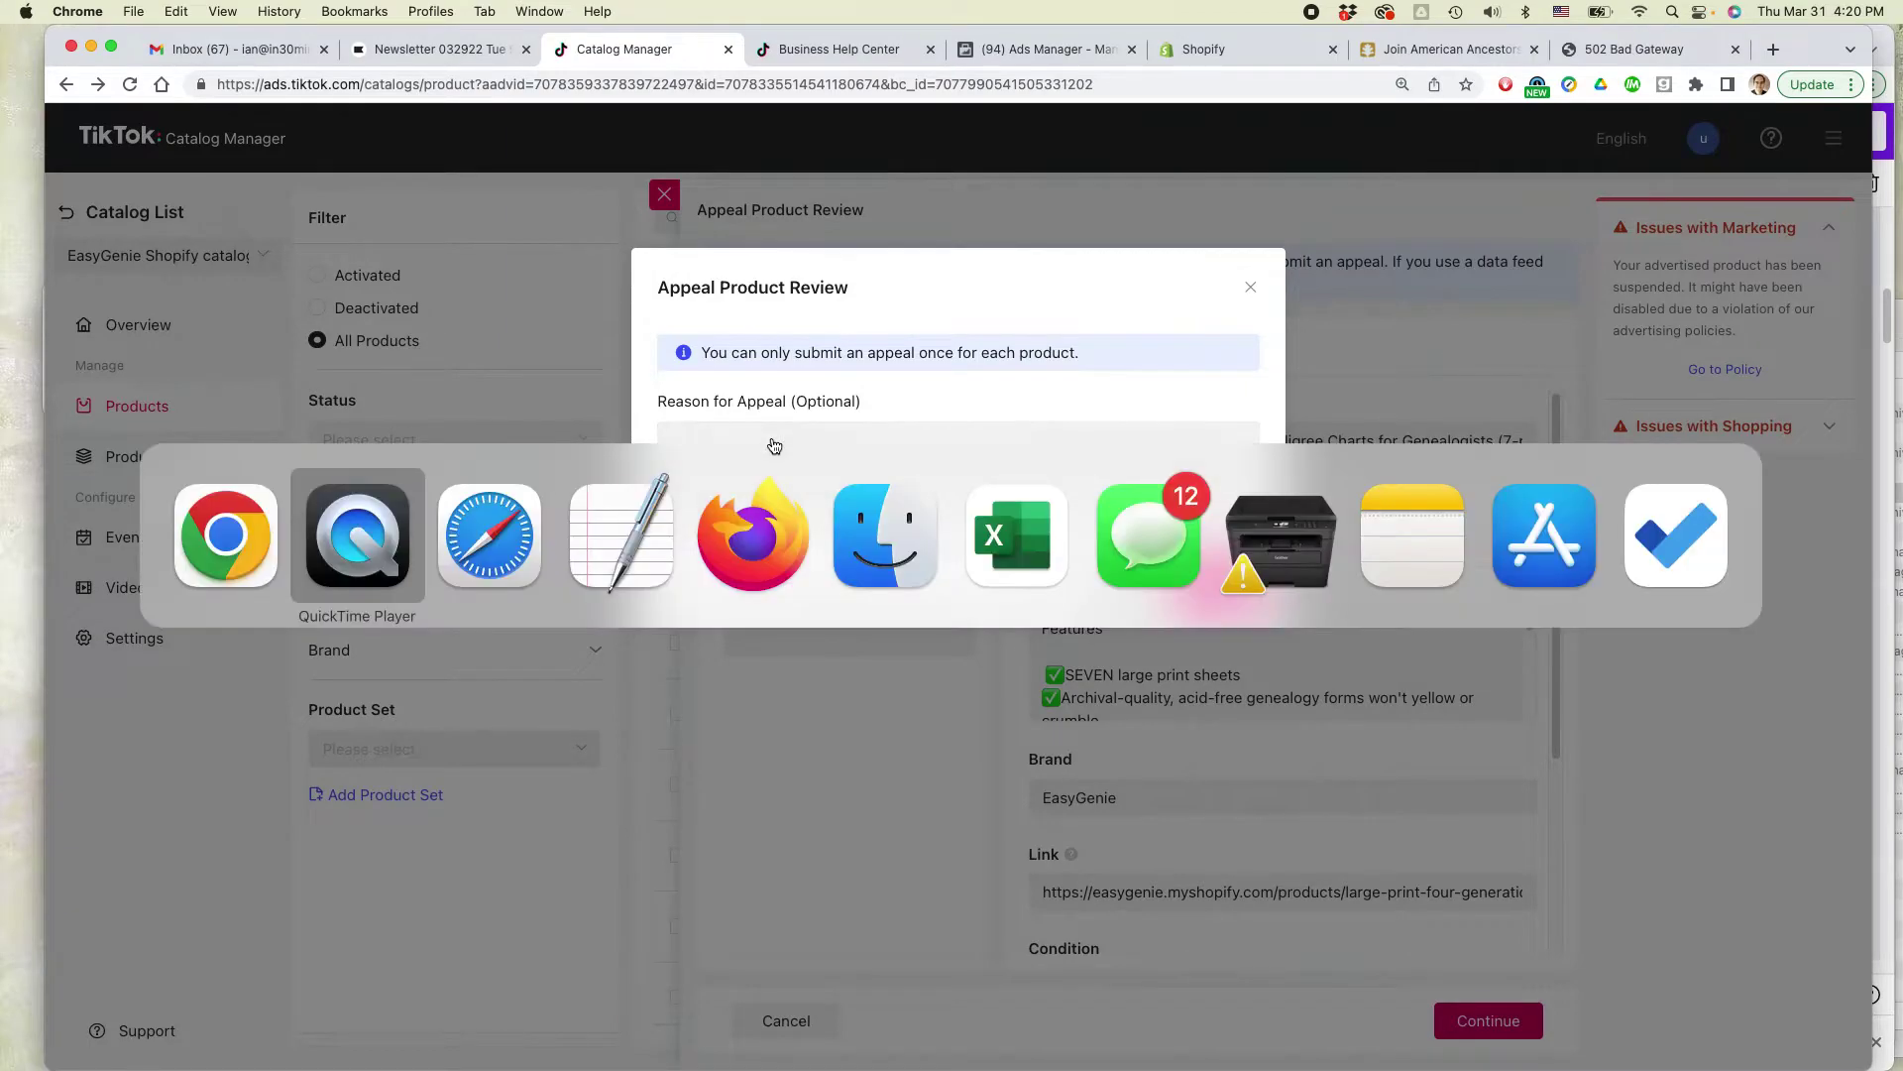
pyautogui.press('super+Tab')
pyautogui.press('super+Tab')
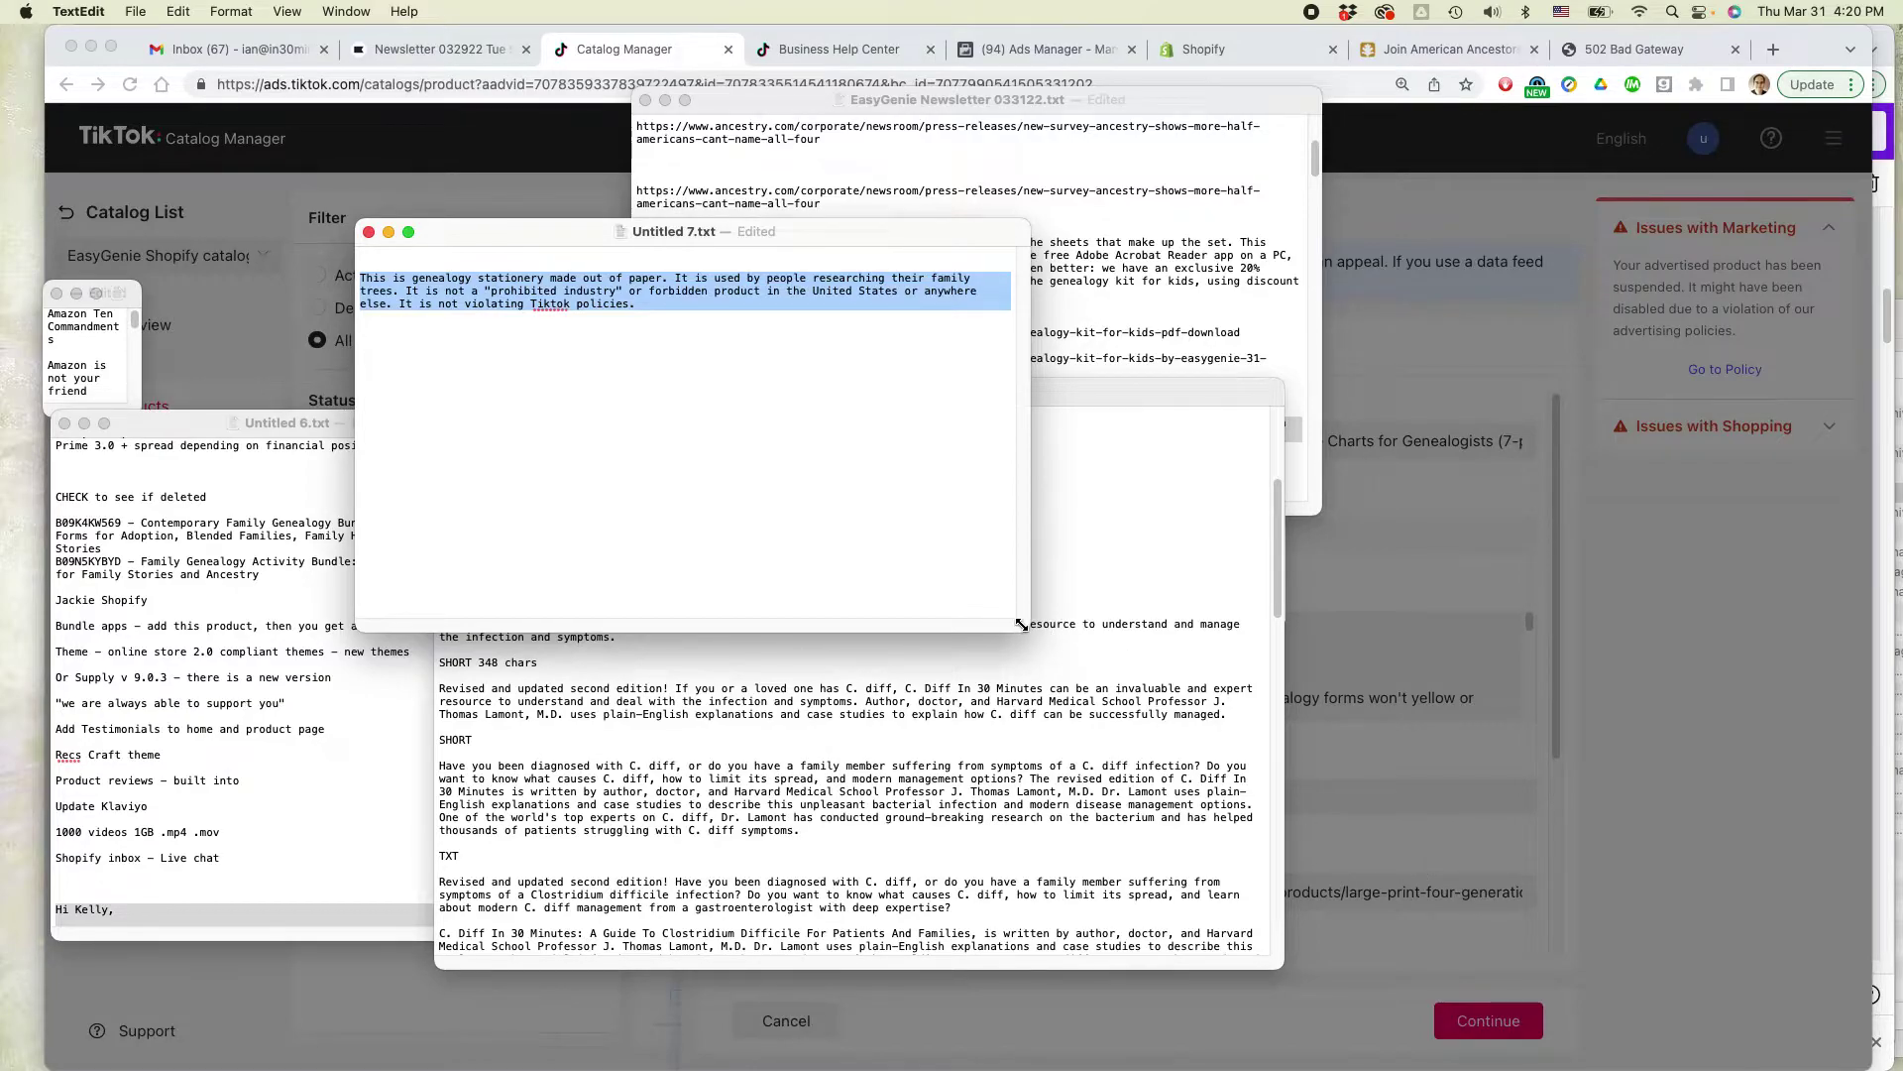
pyautogui.moveTo(1029, 630); pyautogui.dragTo(1713, 1064)
pyautogui.press('super+plus')
pyautogui.press('super+plus')
pyautogui.press('super+plus')
pyautogui.press('super+plus')
pyautogui.press('super+plus')
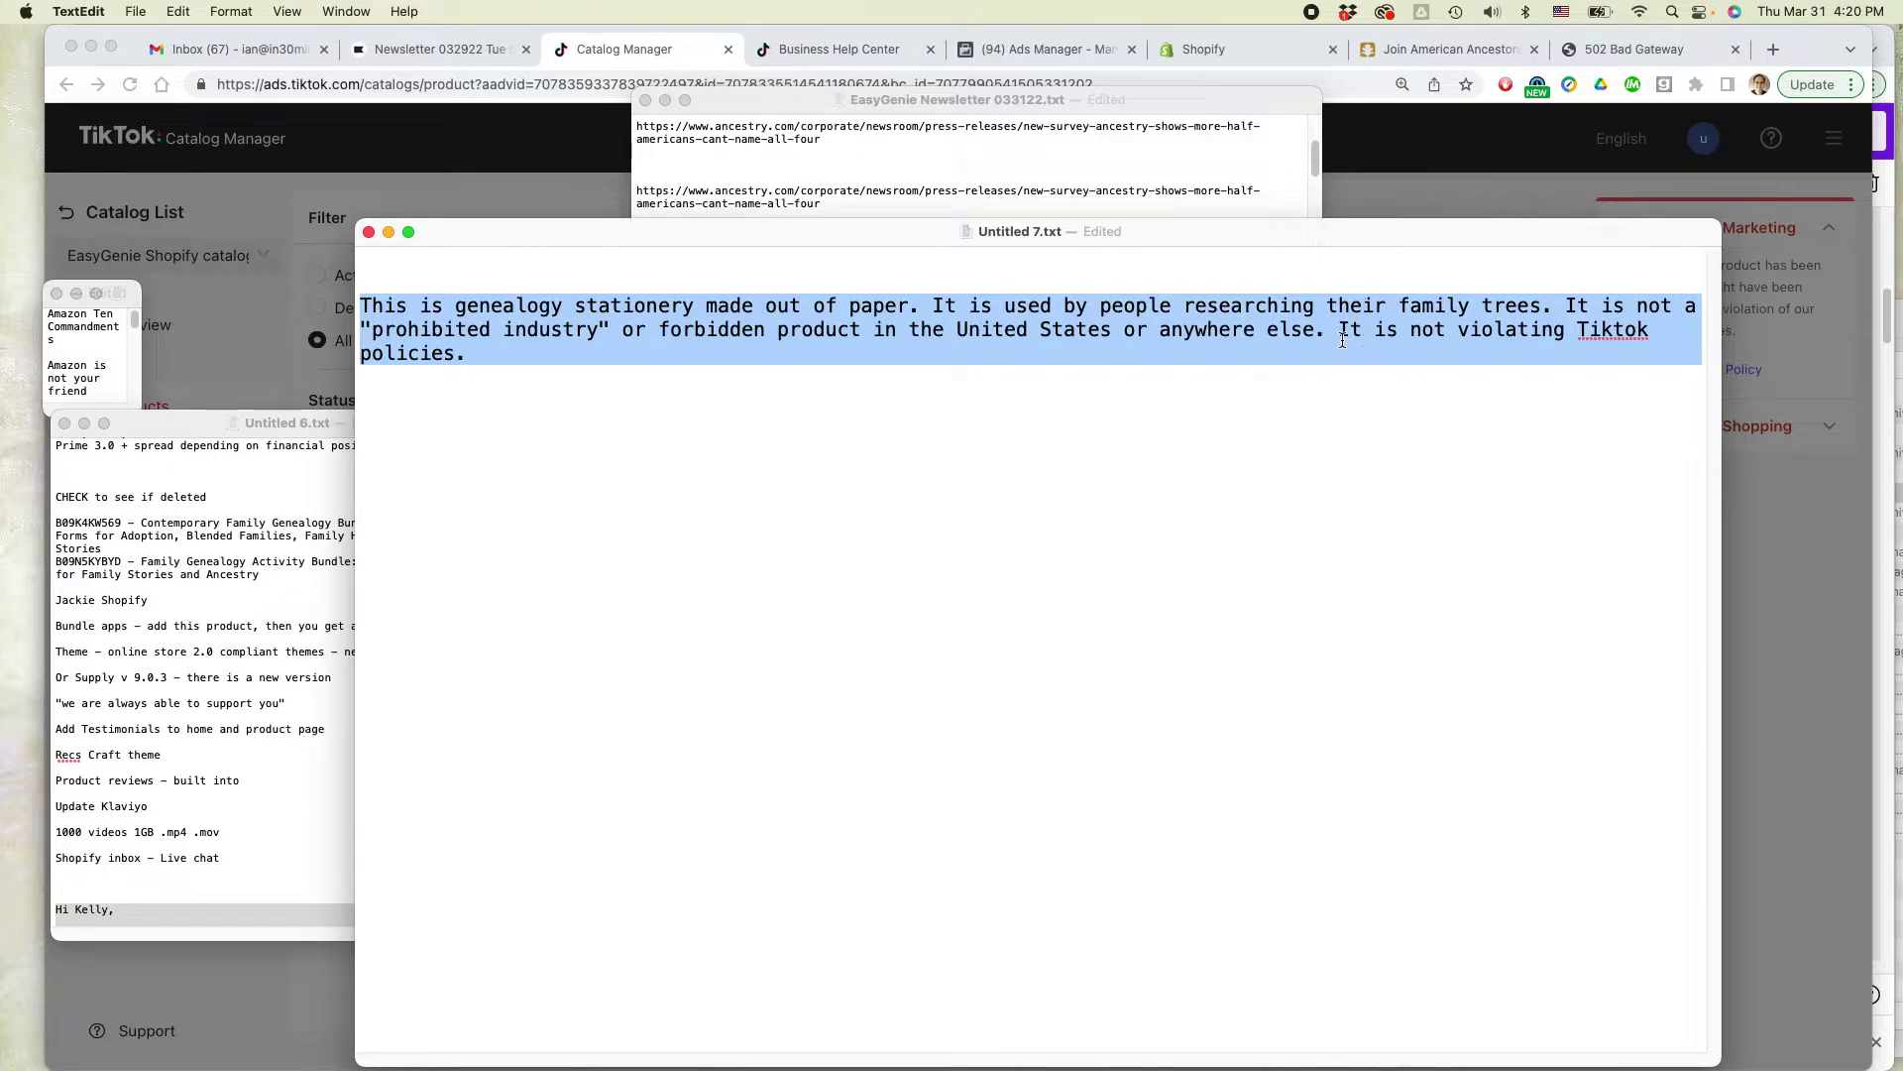
pyautogui.press('super+c')
pyautogui.press('super+Tab')
pyautogui.click(789, 446)
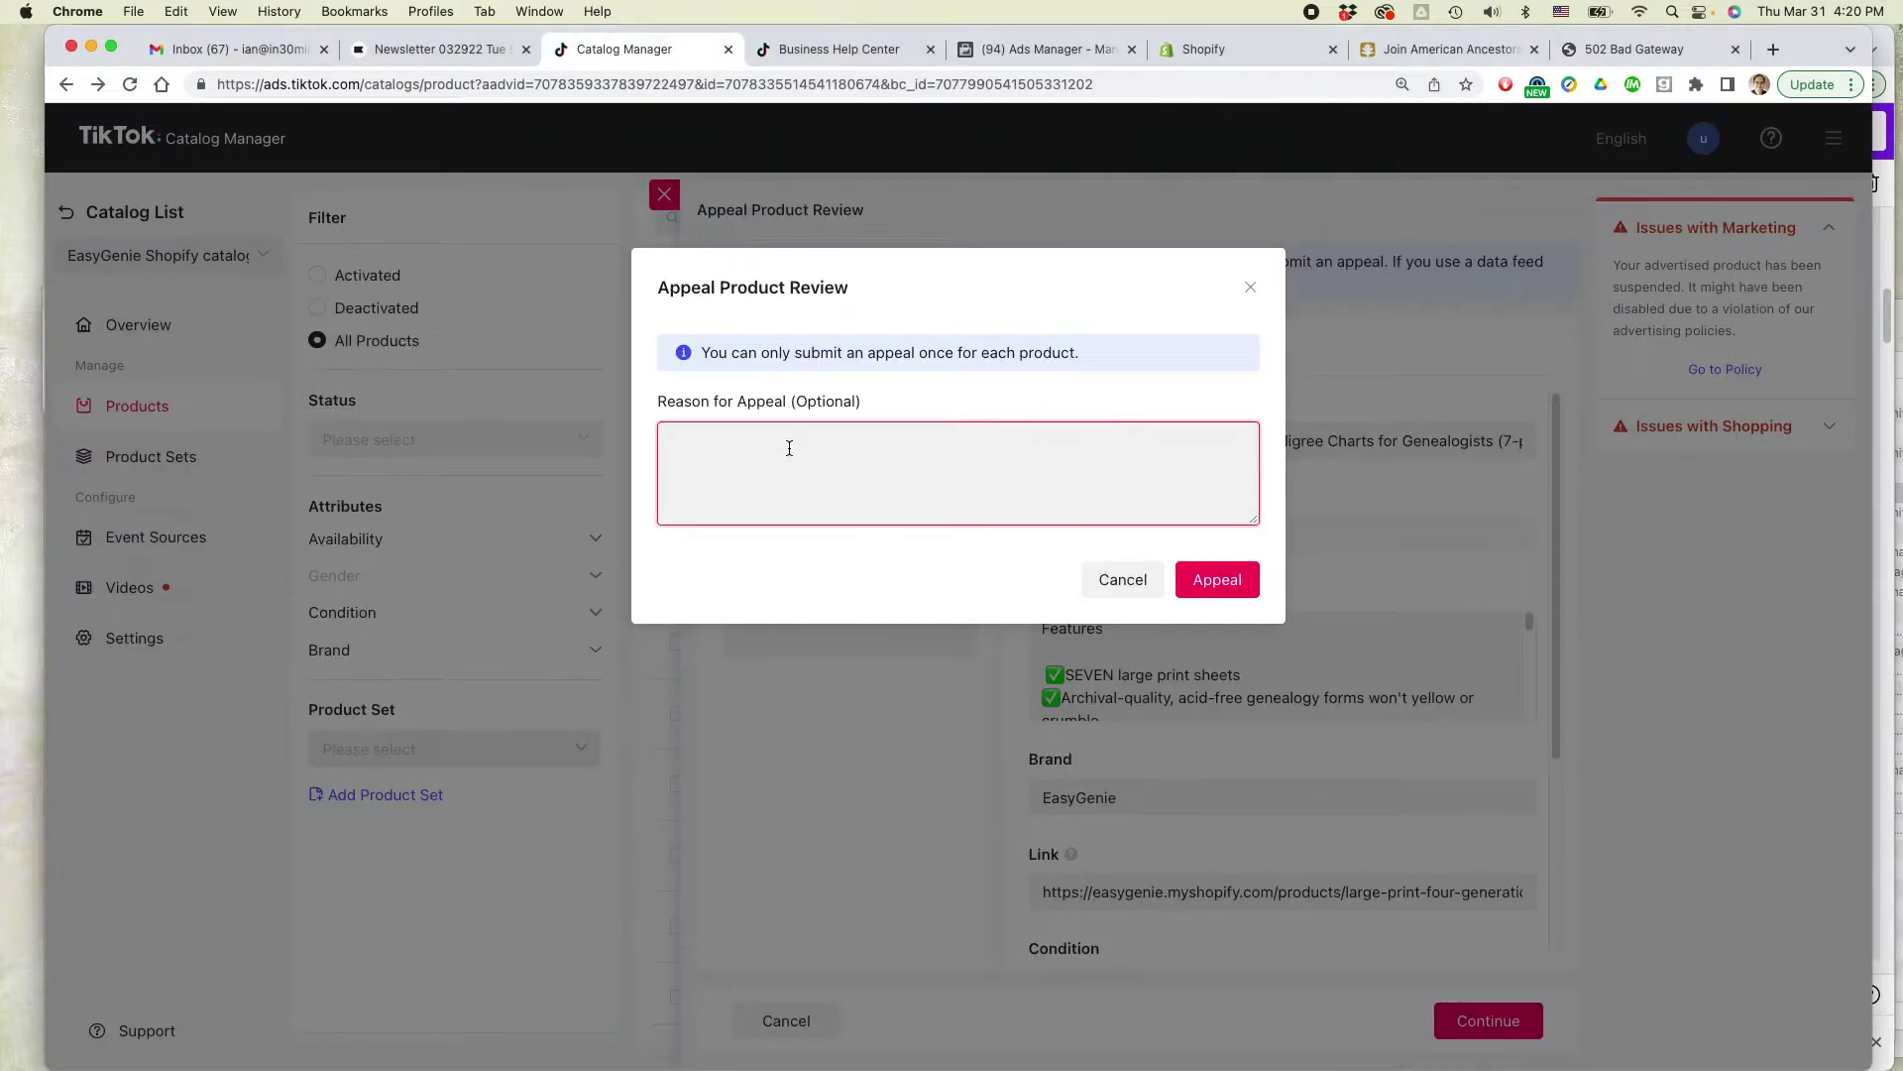
# Paste the genealogy stationery explanation as the reason and submit the appeal
pyautogui.press('super+v')
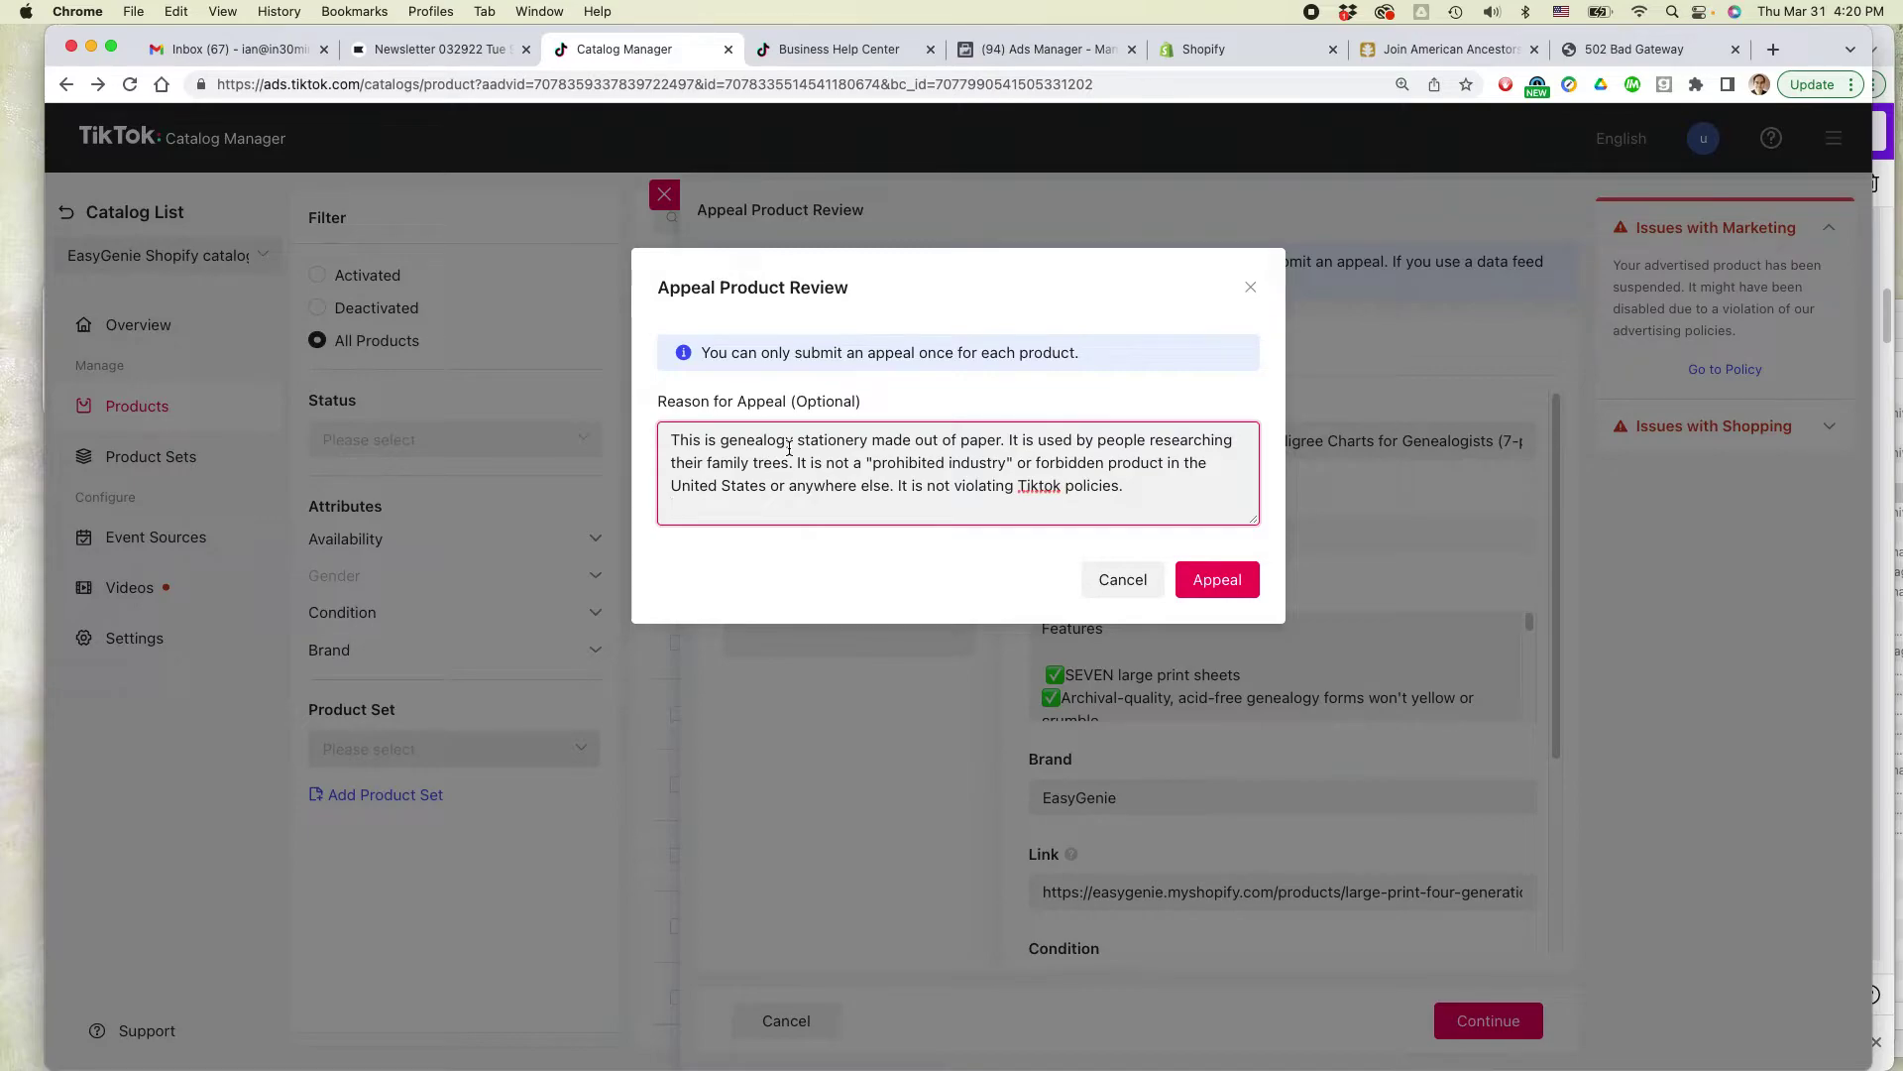
pyautogui.click(1223, 592)
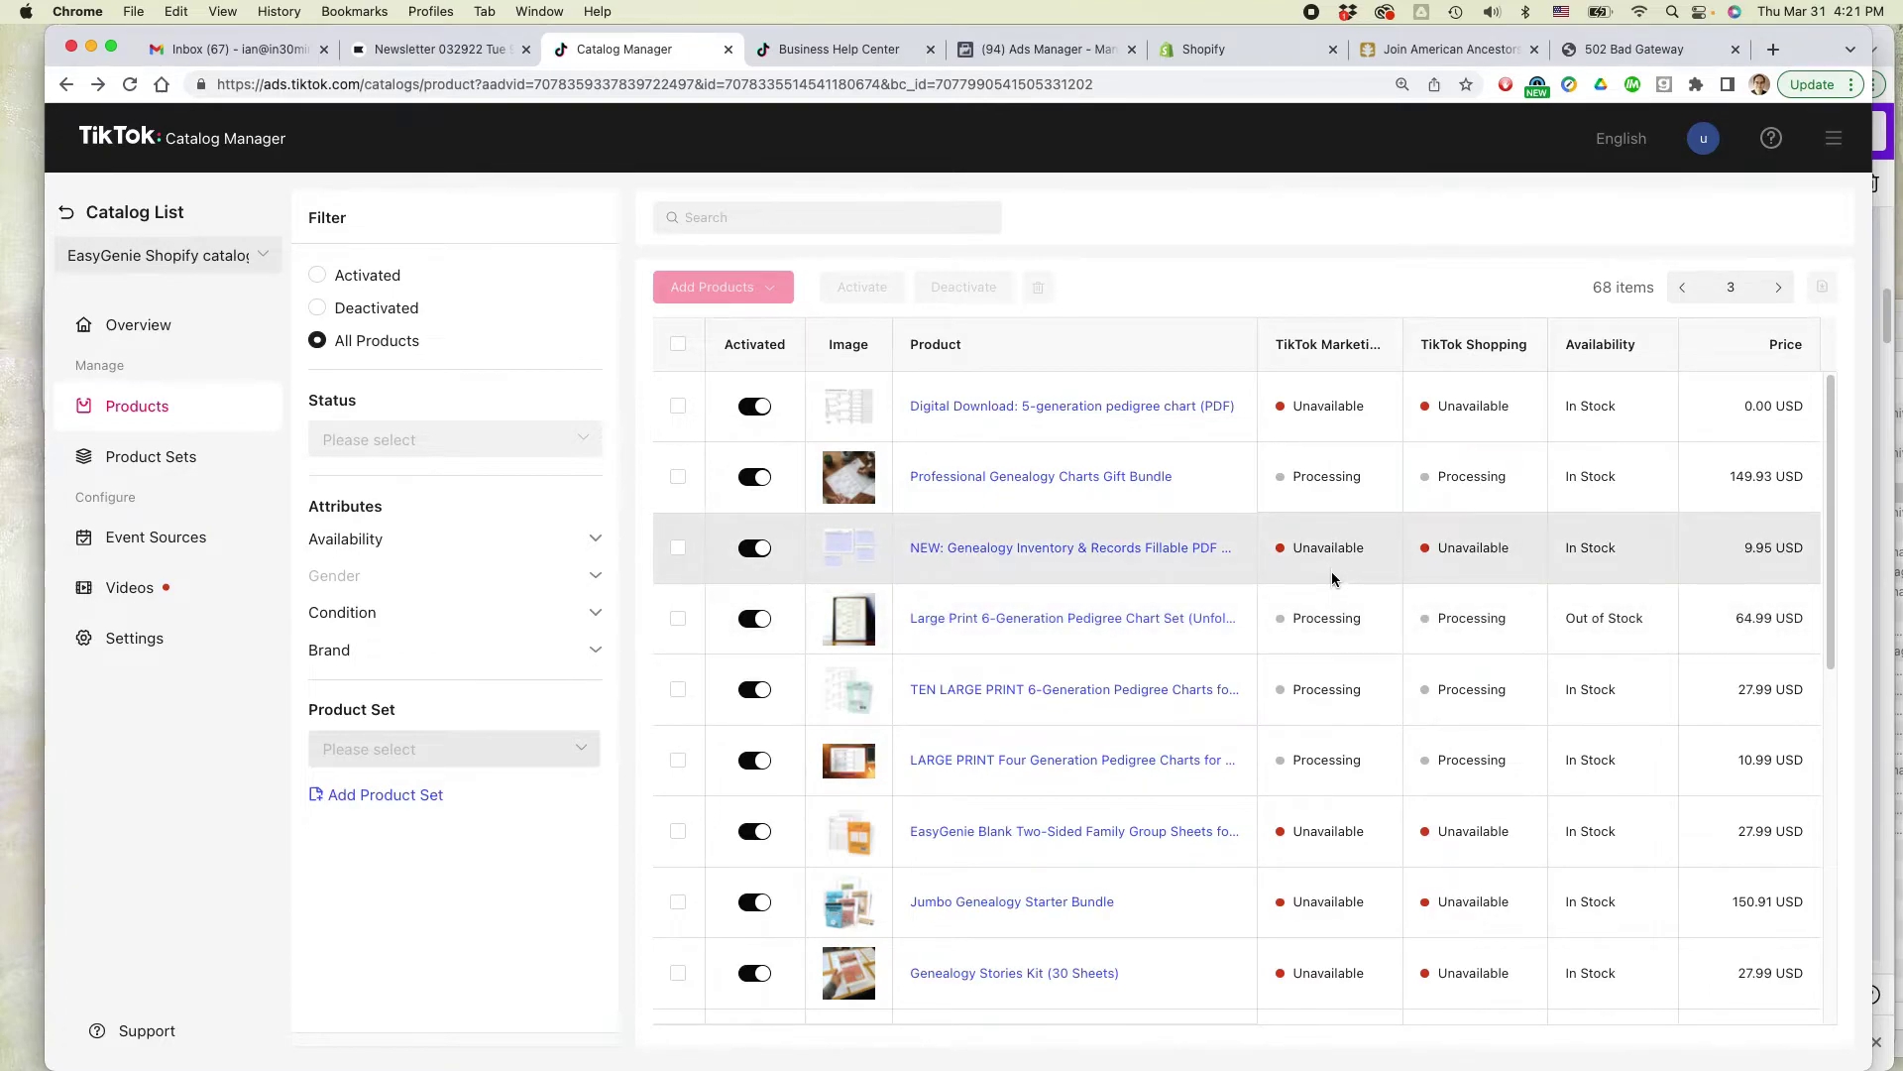
# After confirming Processing status, browse page 2 of the product list, noting the Unavailable genealogy kit
pyautogui.click(1686, 289)
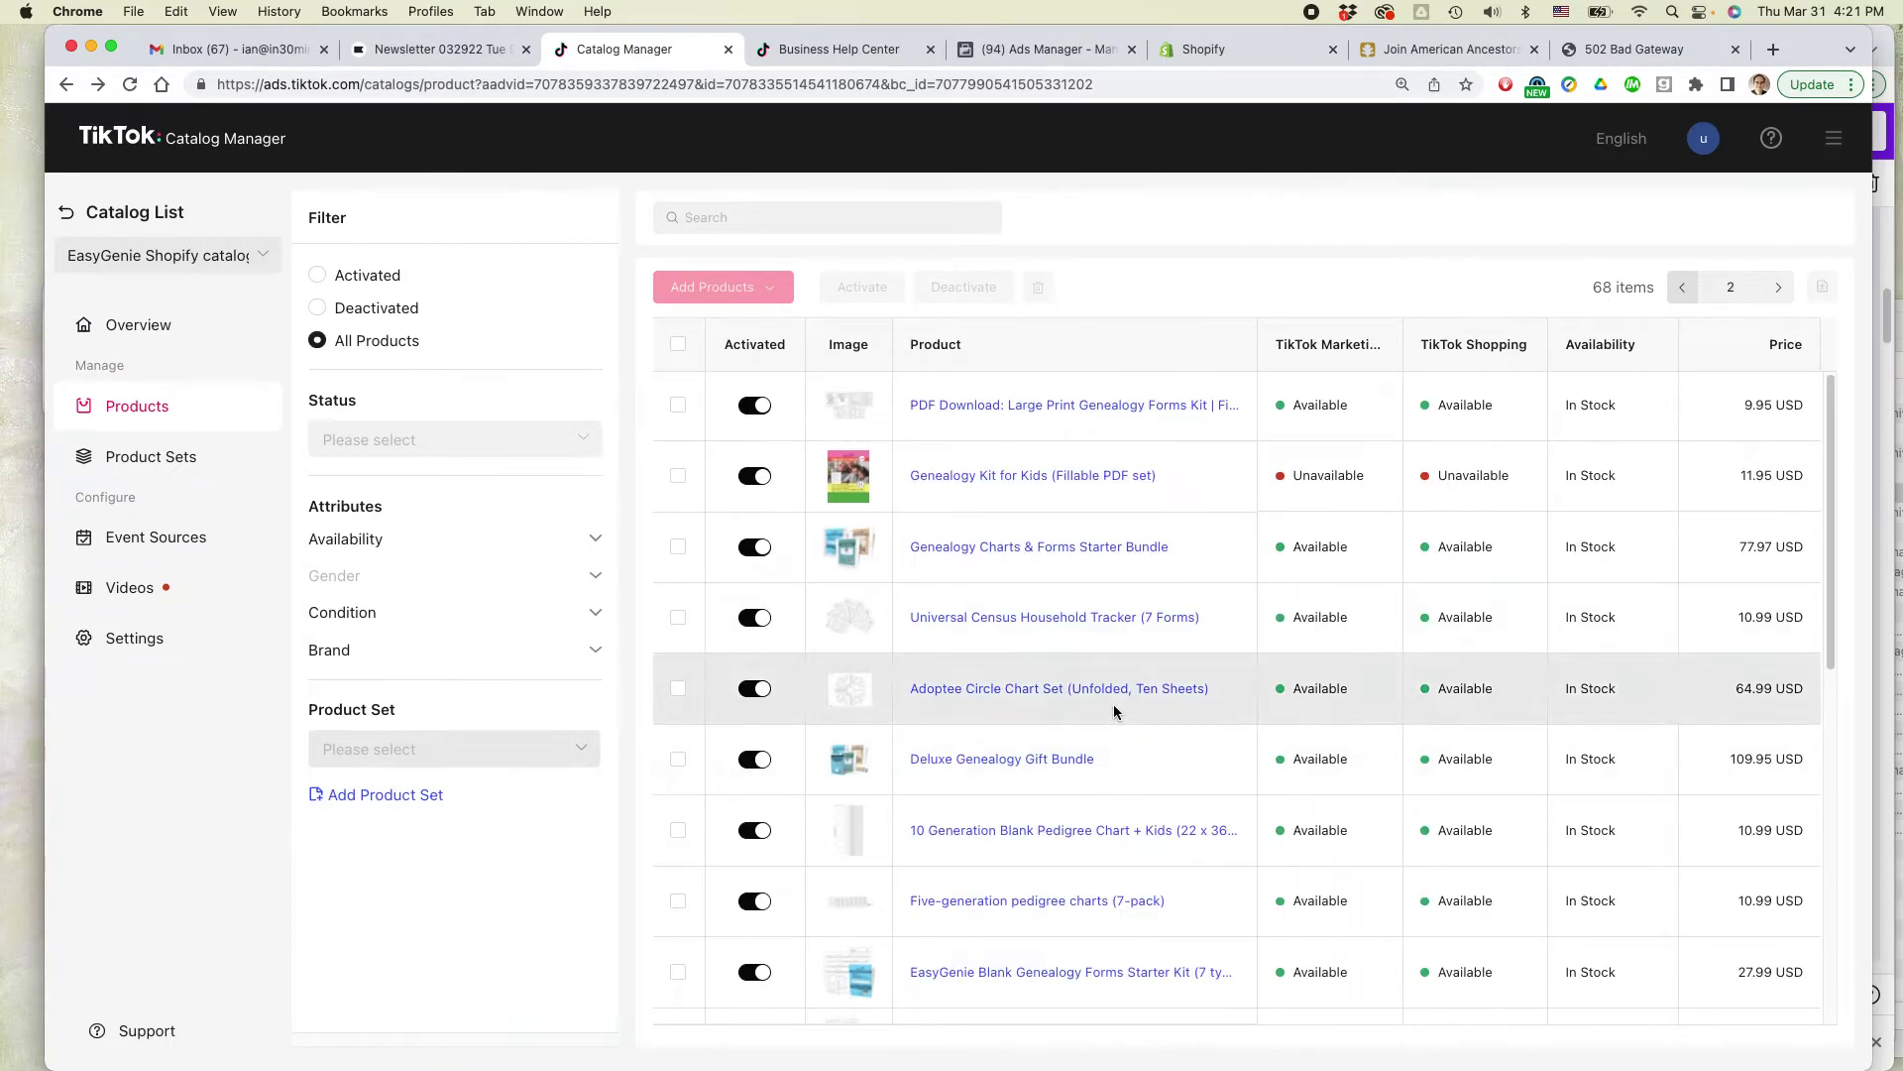
pyautogui.scroll(-1, 1114, 711)
pyautogui.scroll(-1, 1114, 711)
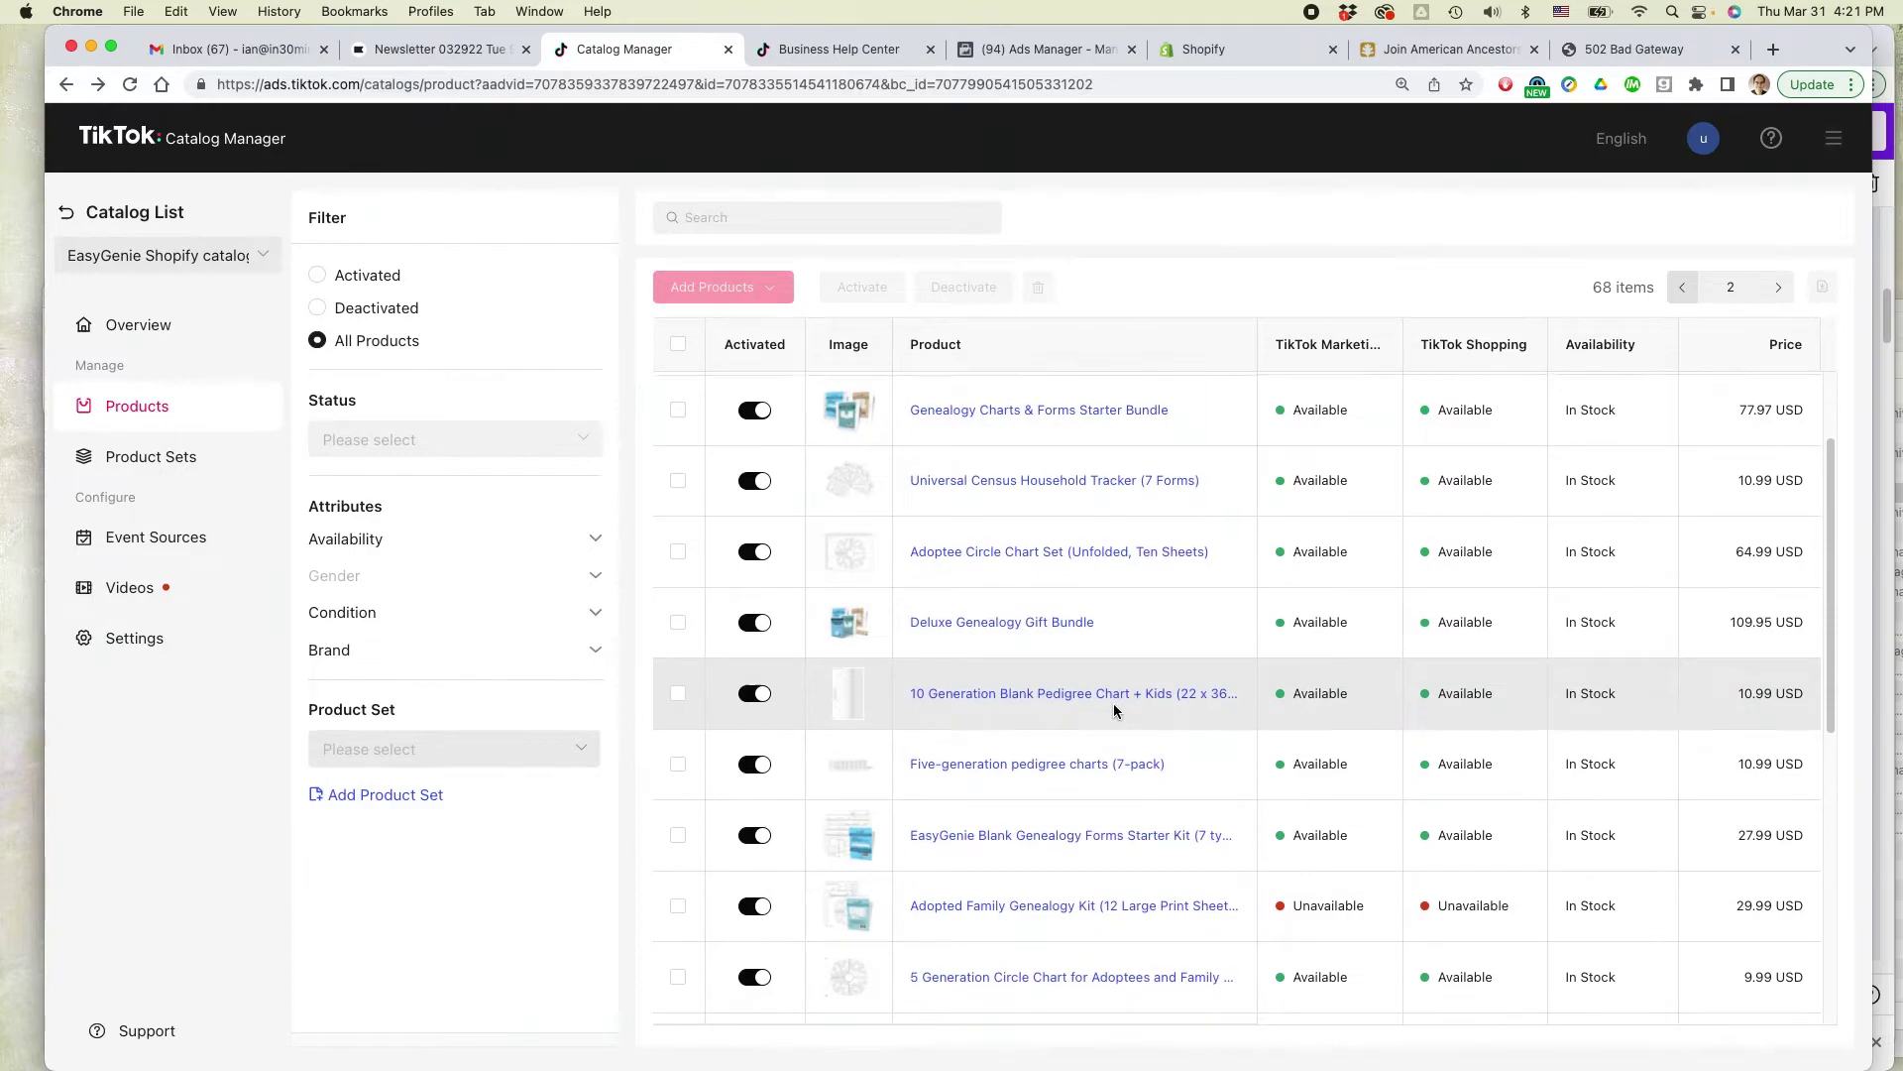
pyautogui.scroll(-3, 1115, 711)
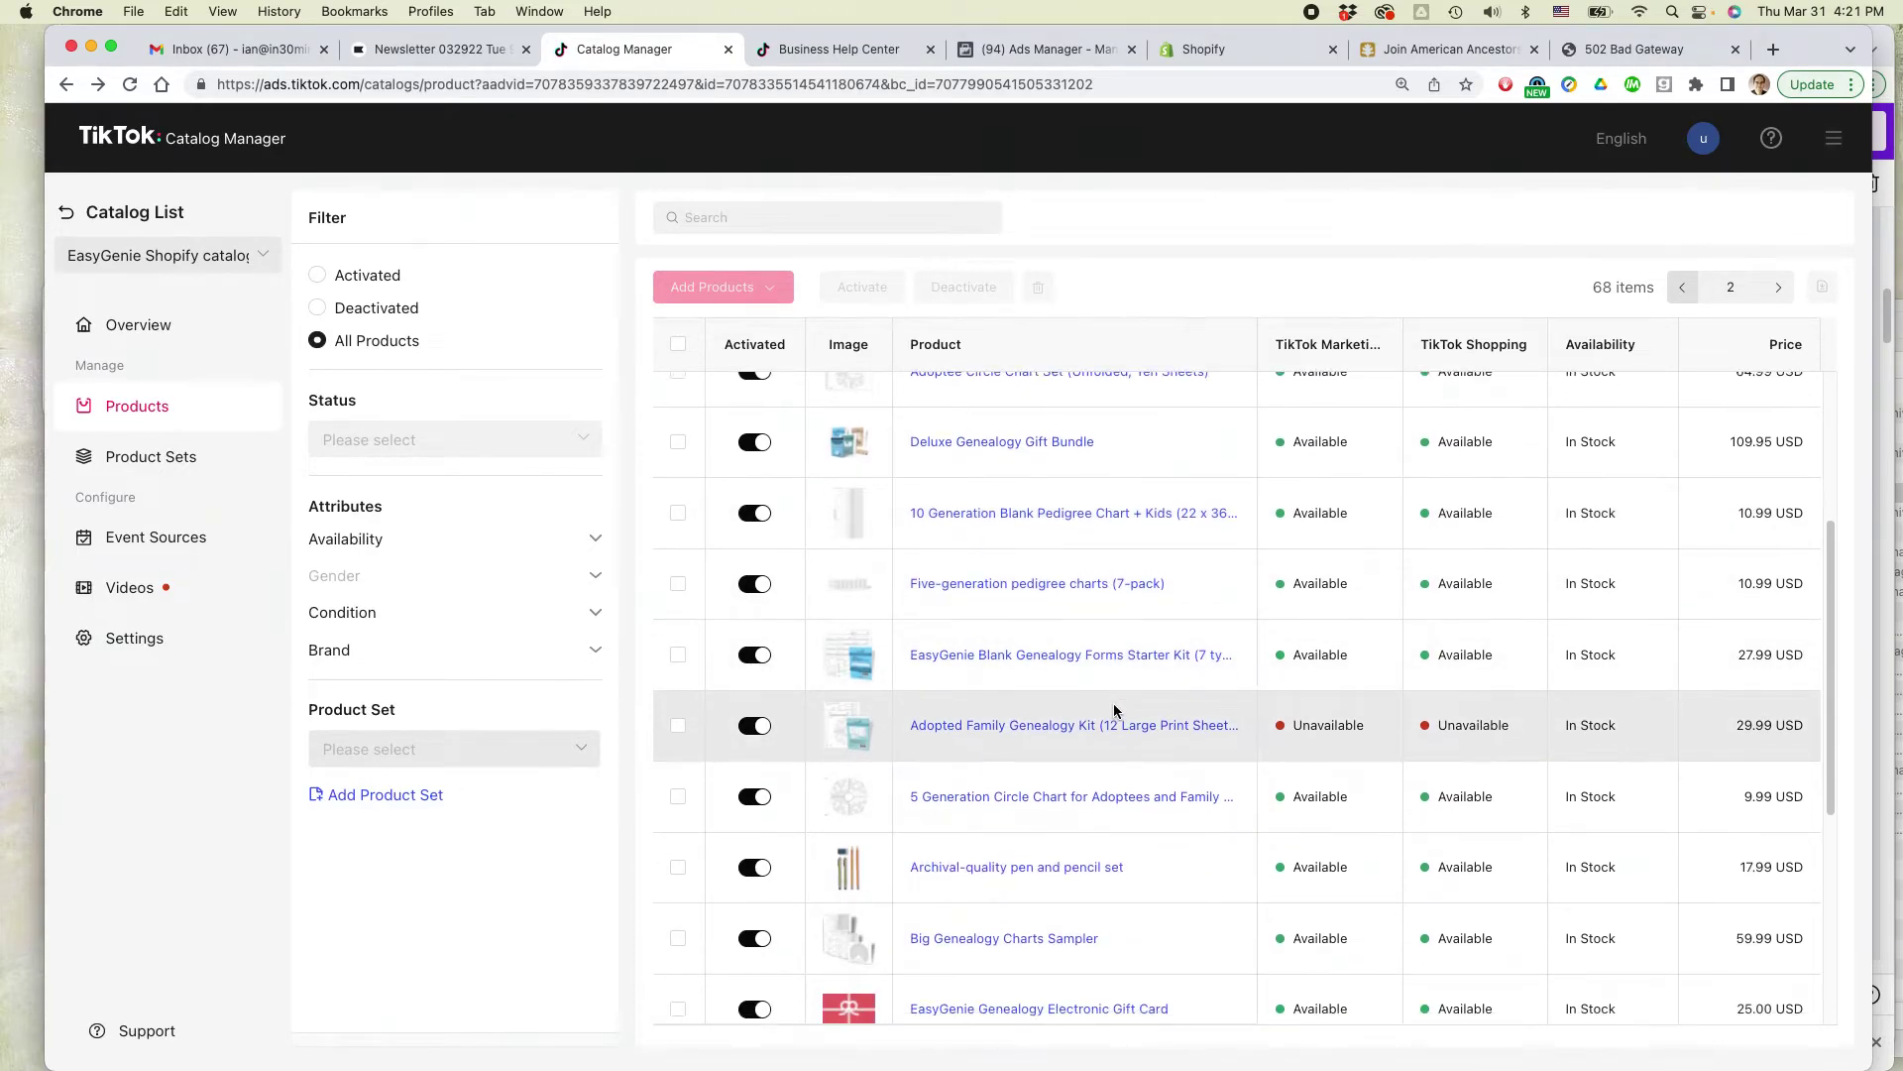
pyautogui.scroll(-1, 1114, 711)
pyautogui.scroll(3, 1110, 707)
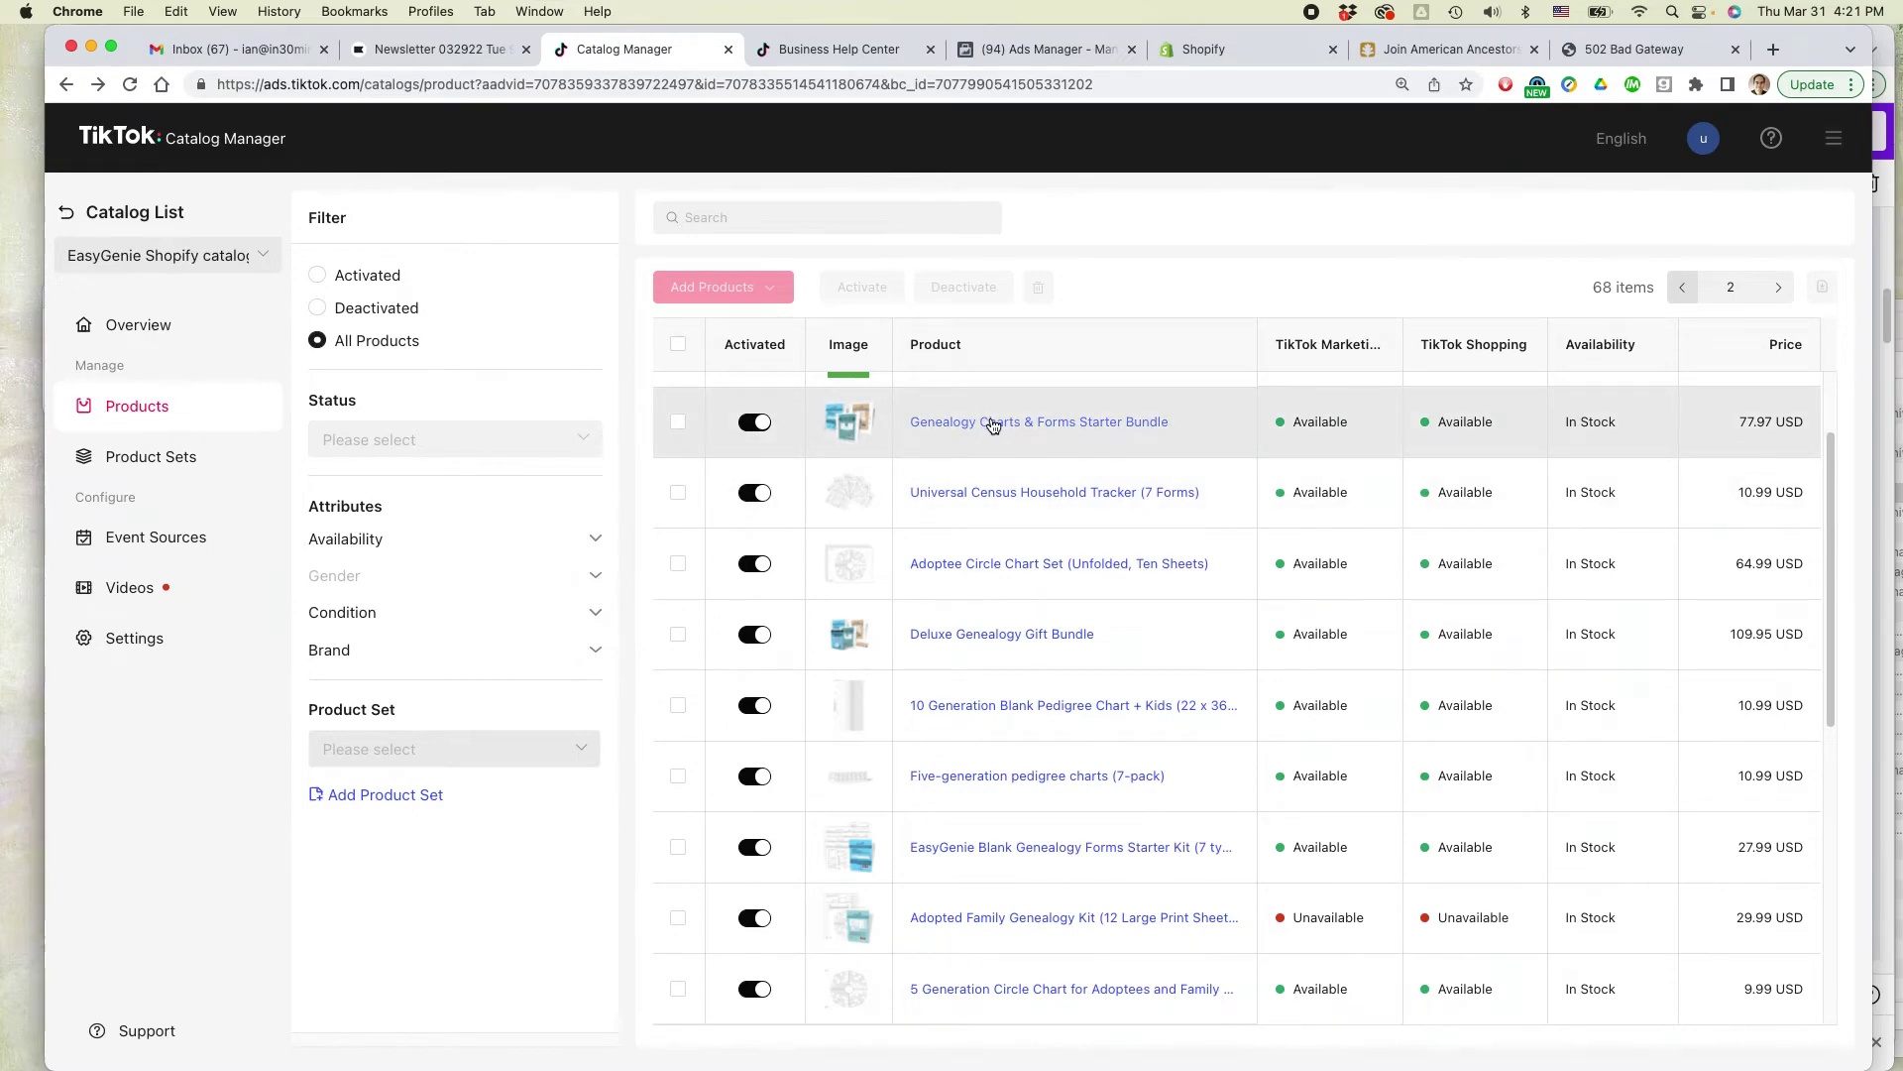
pyautogui.press('super+Tab')
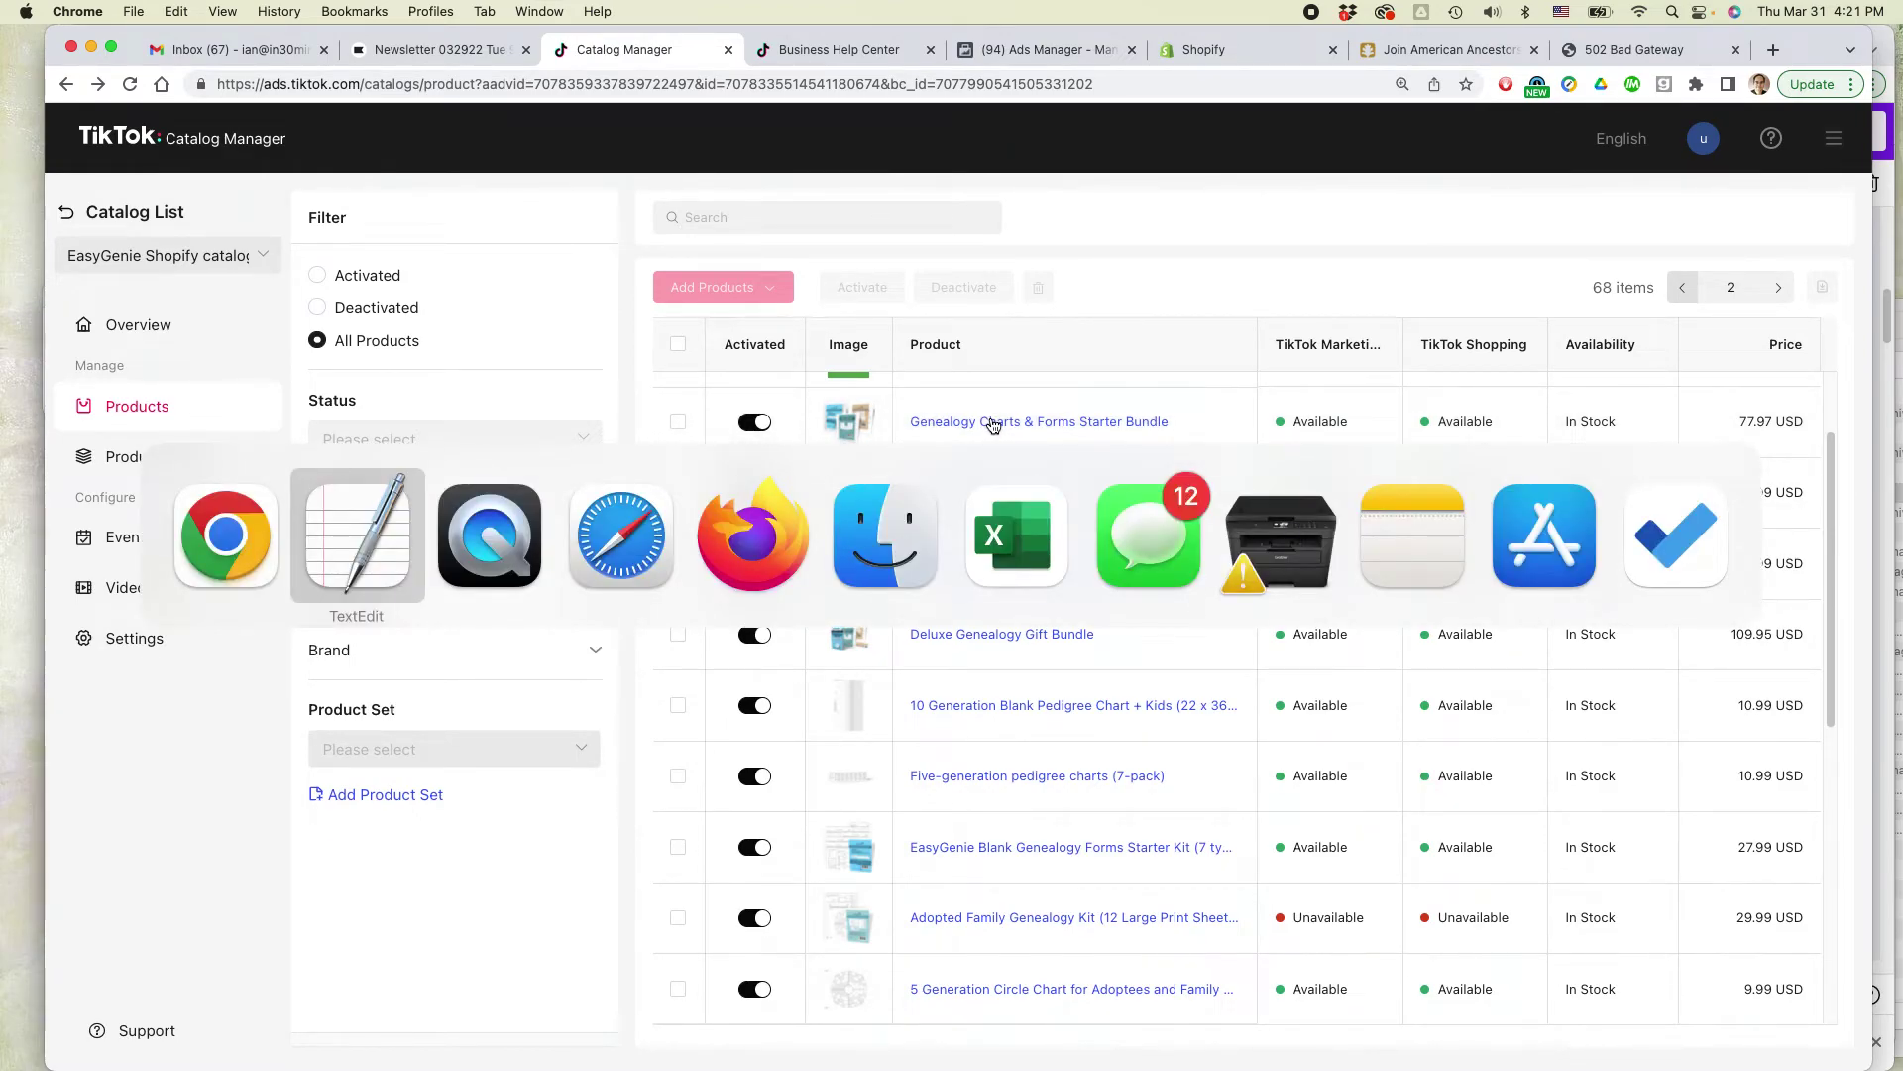
# In Safari, open the Lean Media blog at leanmedia.org/blog and scroll through its posts
pyautogui.press('super+Tab')
pyautogui.press('super+Tab')
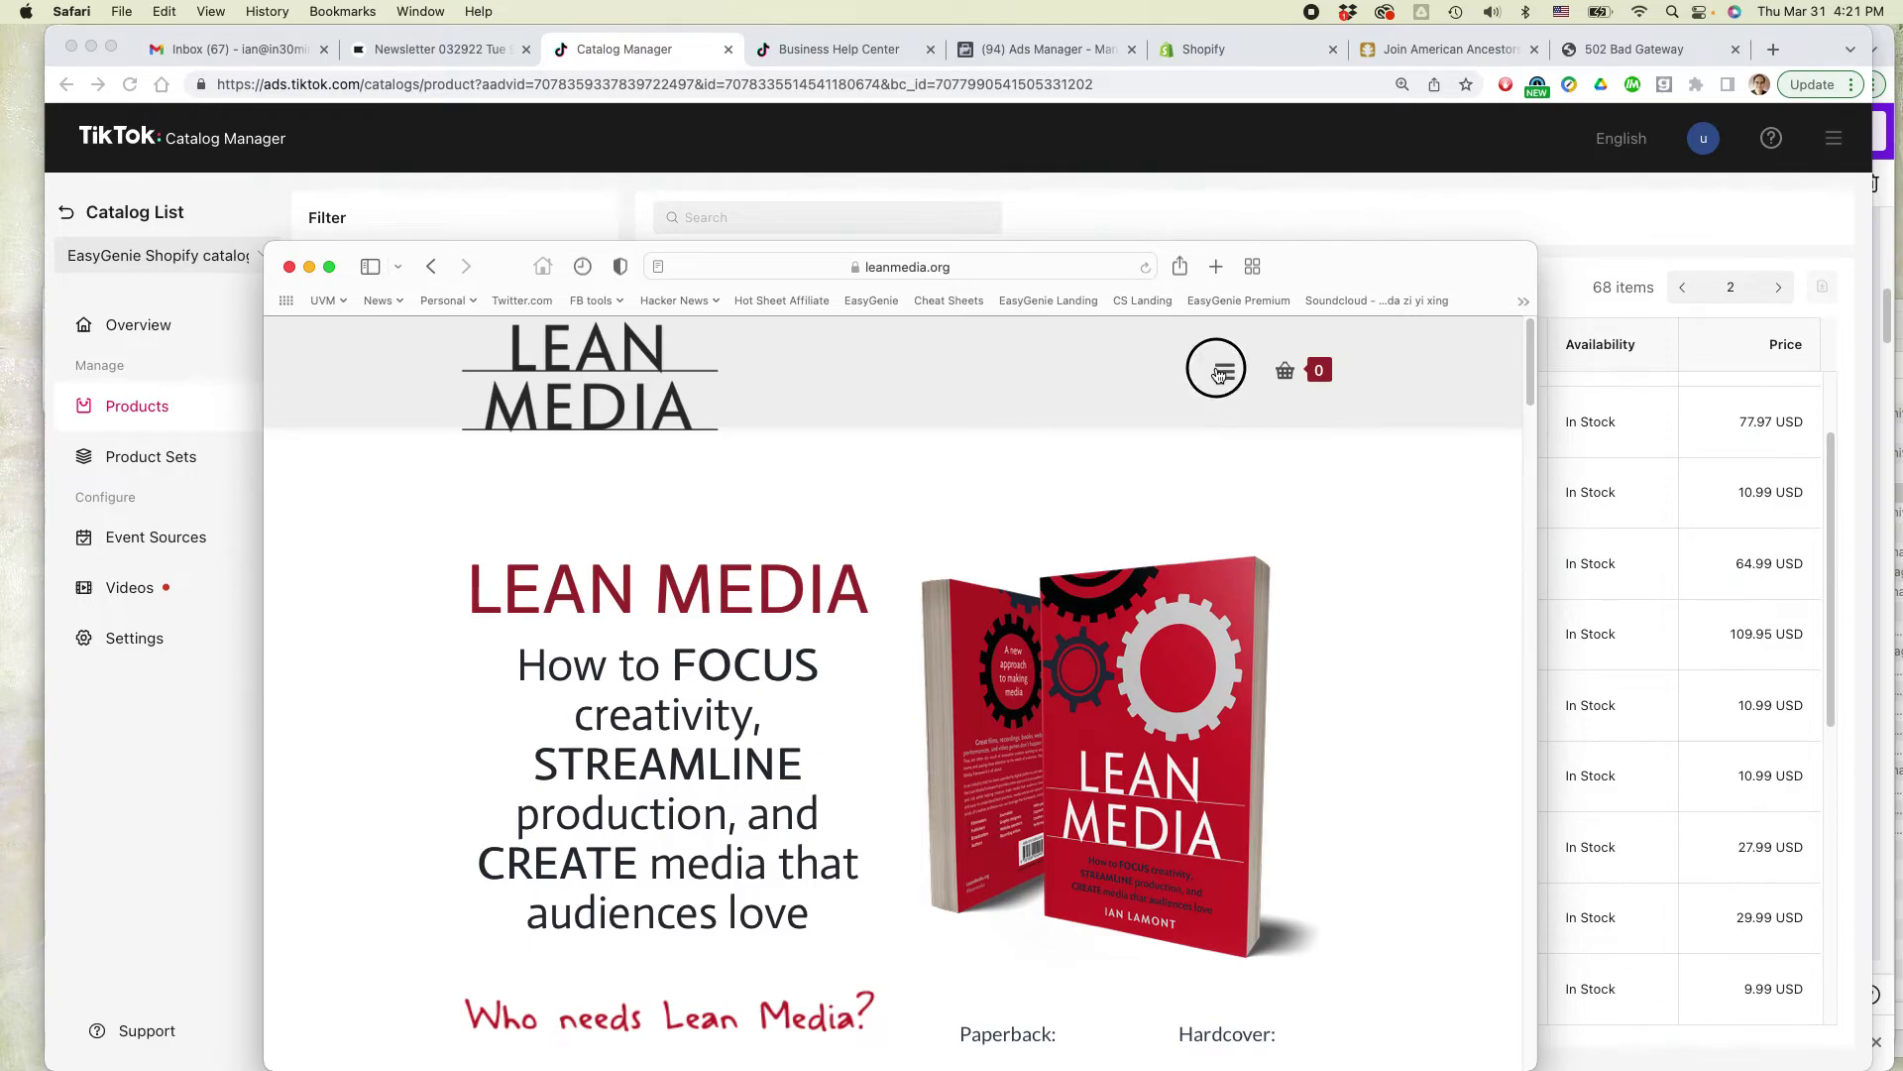
pyautogui.click(1219, 374)
pyautogui.click(1236, 473)
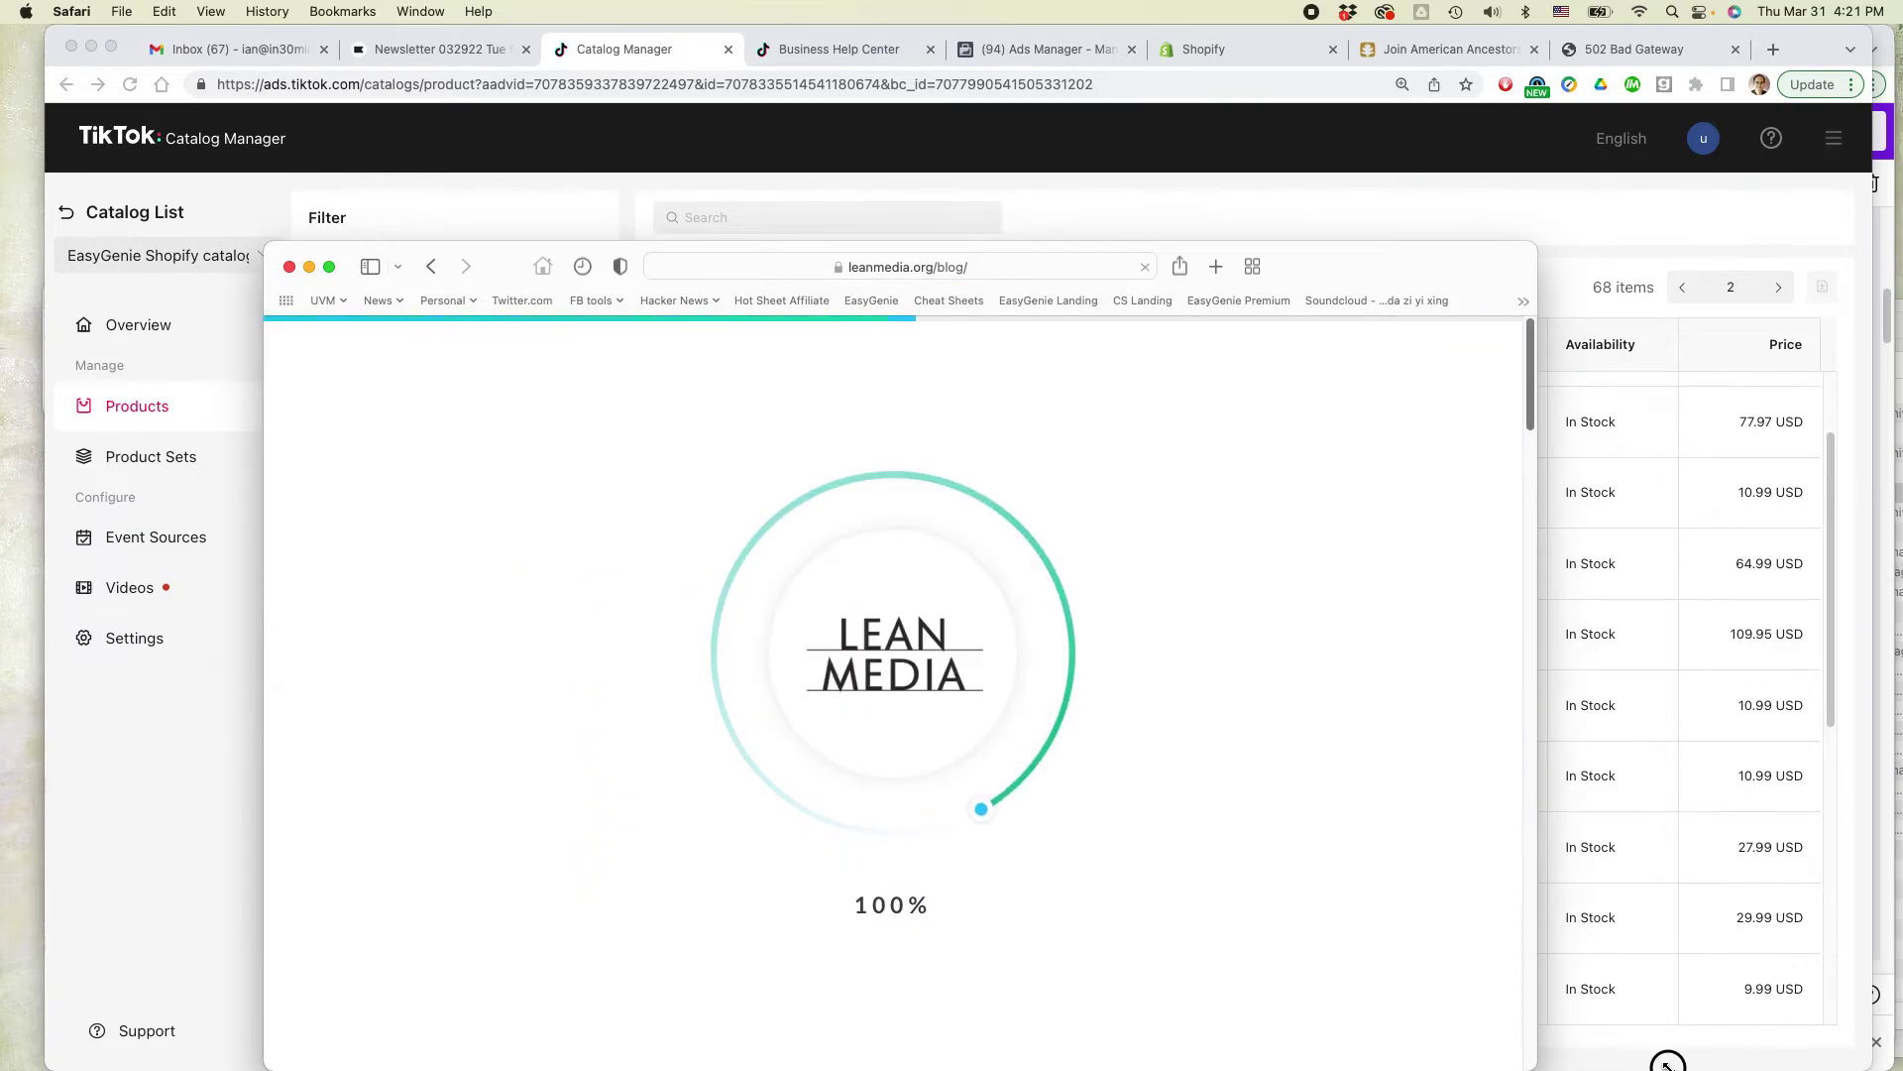
pyautogui.moveTo(1667, 1062); pyautogui.dragTo(1699, 1057)
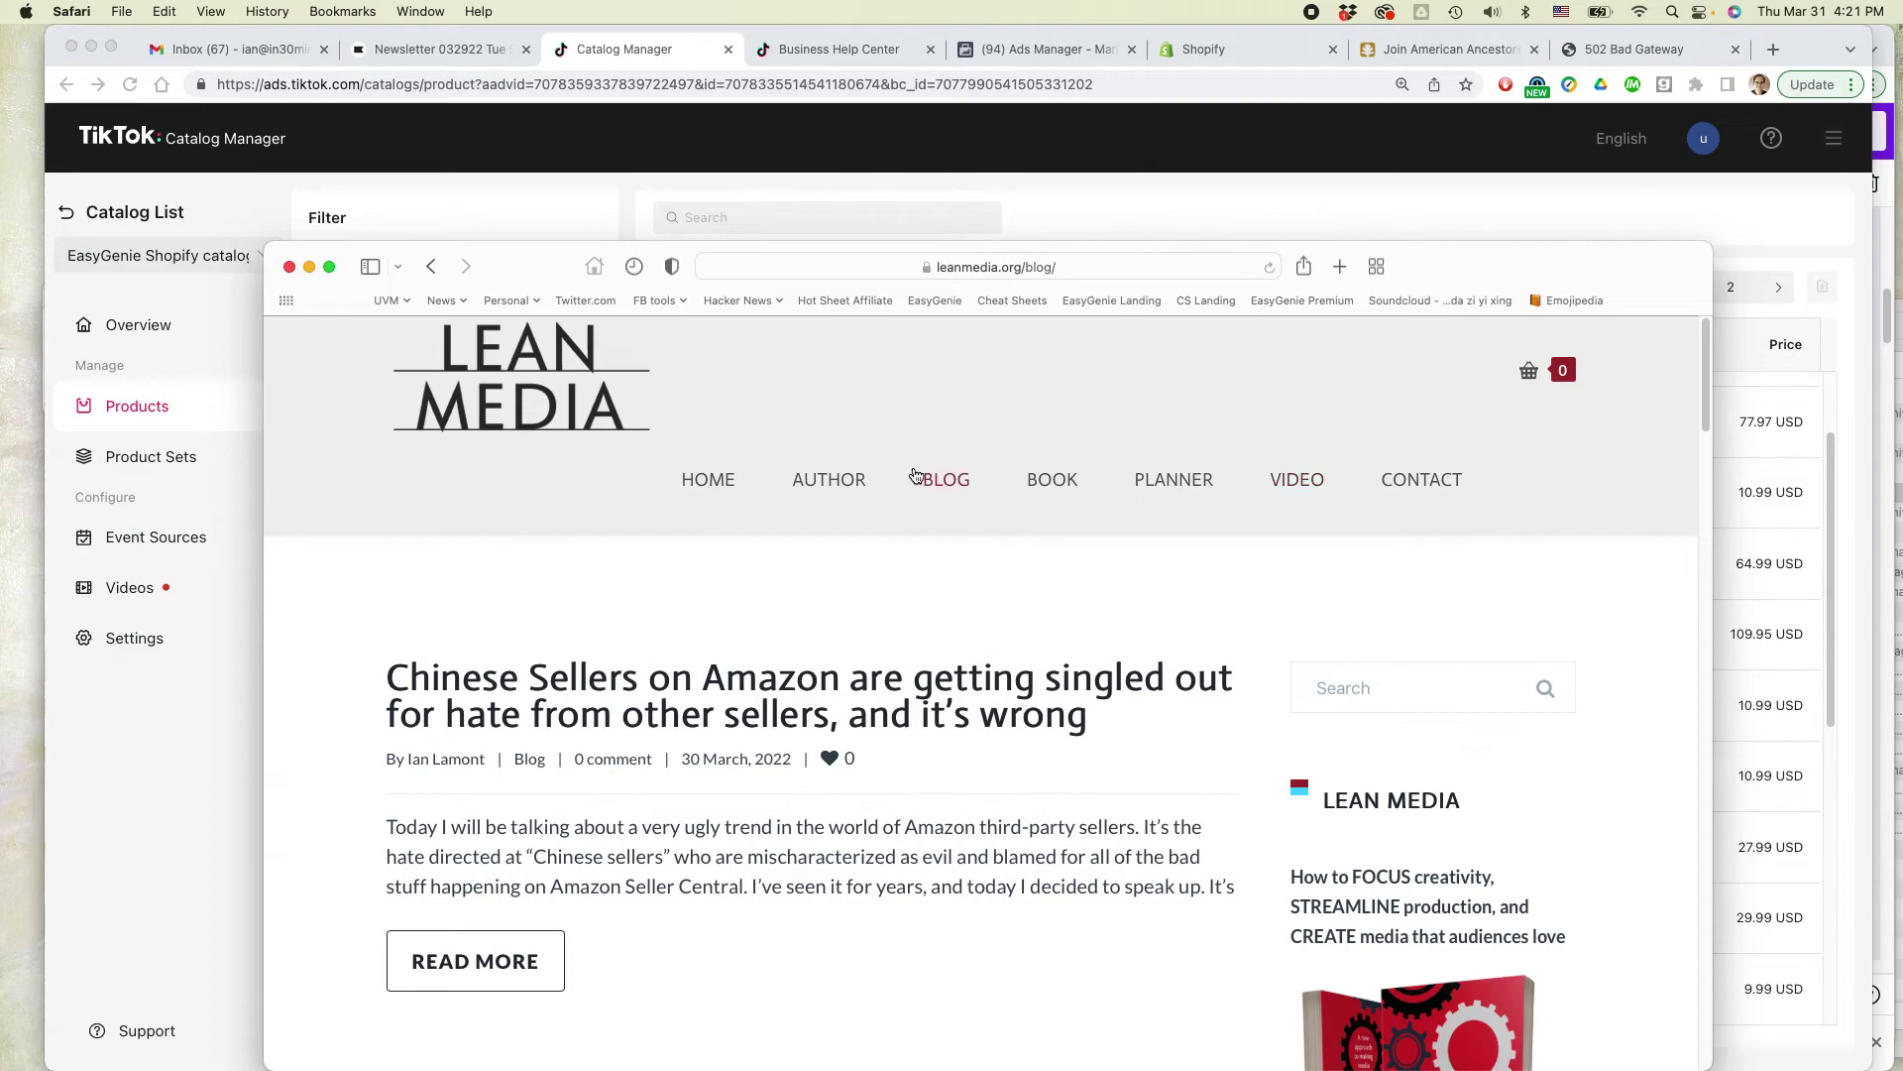
pyautogui.scroll(-3, 1109, 645)
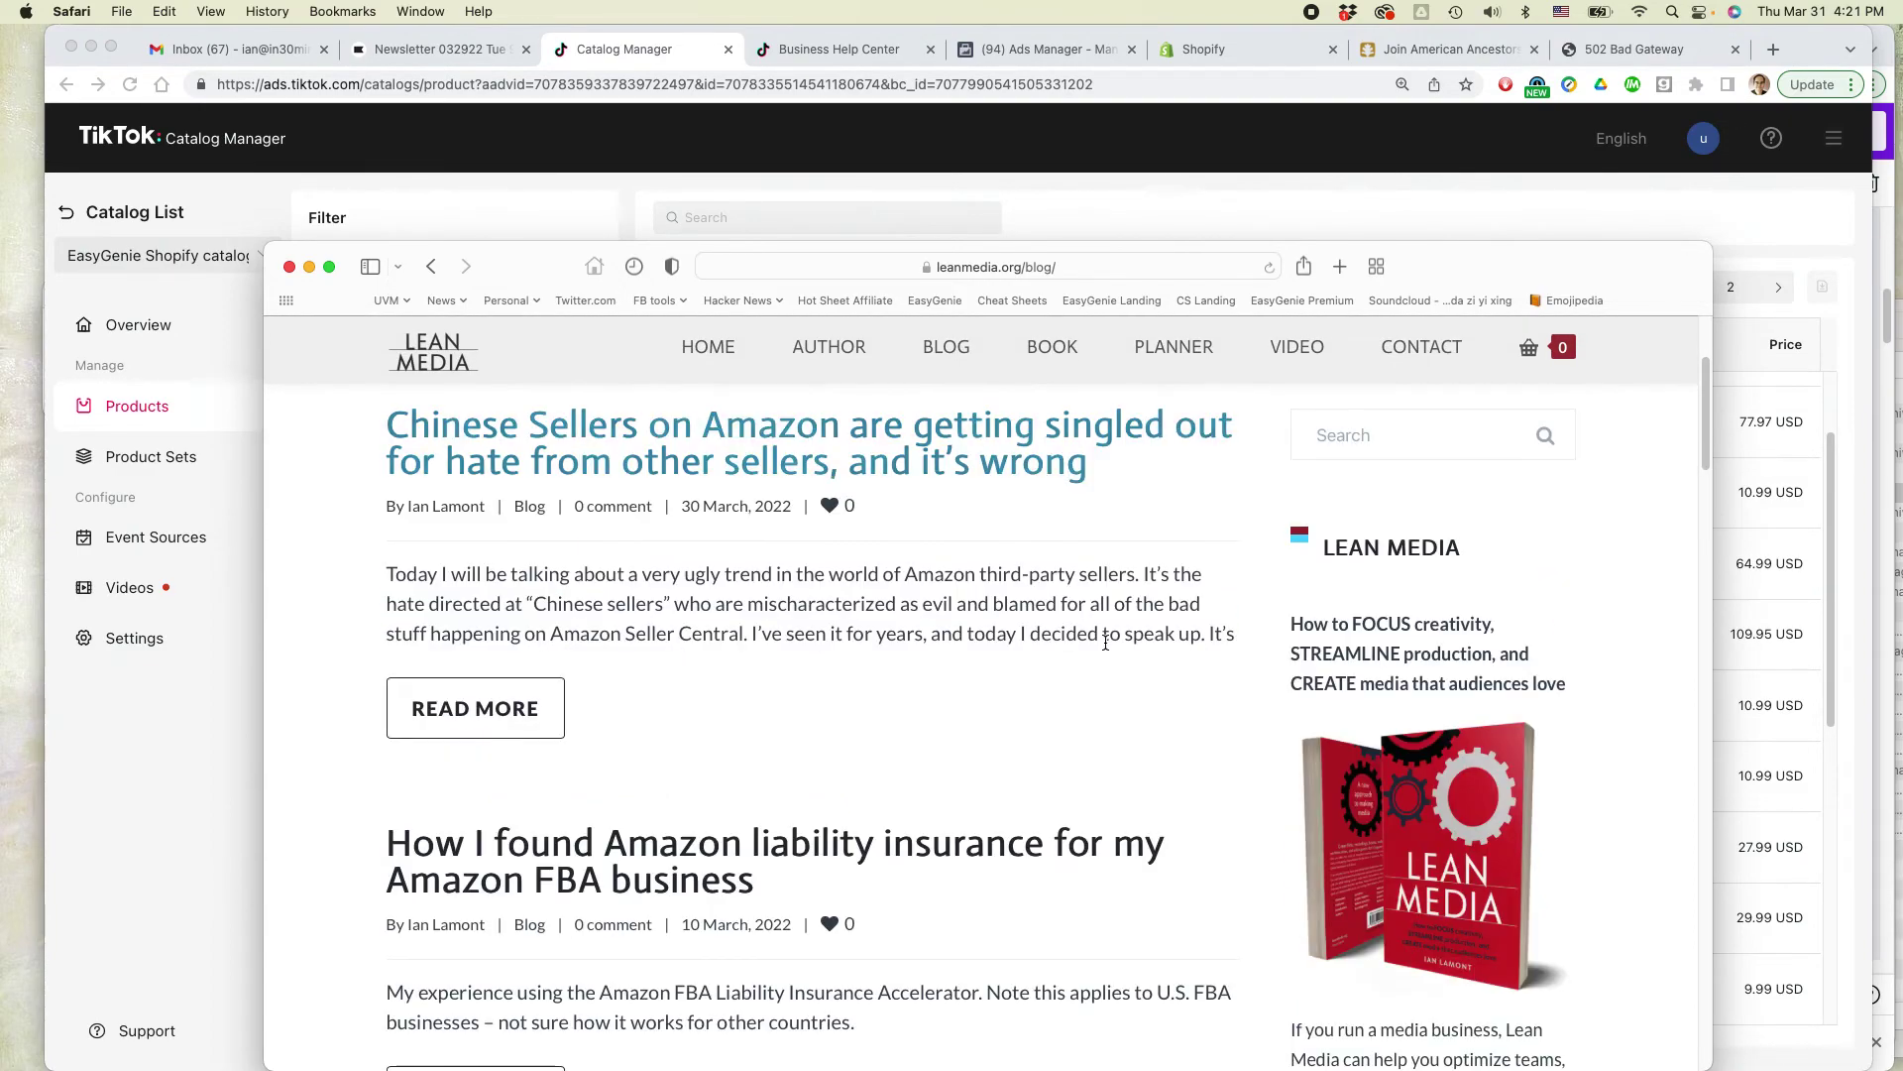
pyautogui.scroll(-5, 1106, 642)
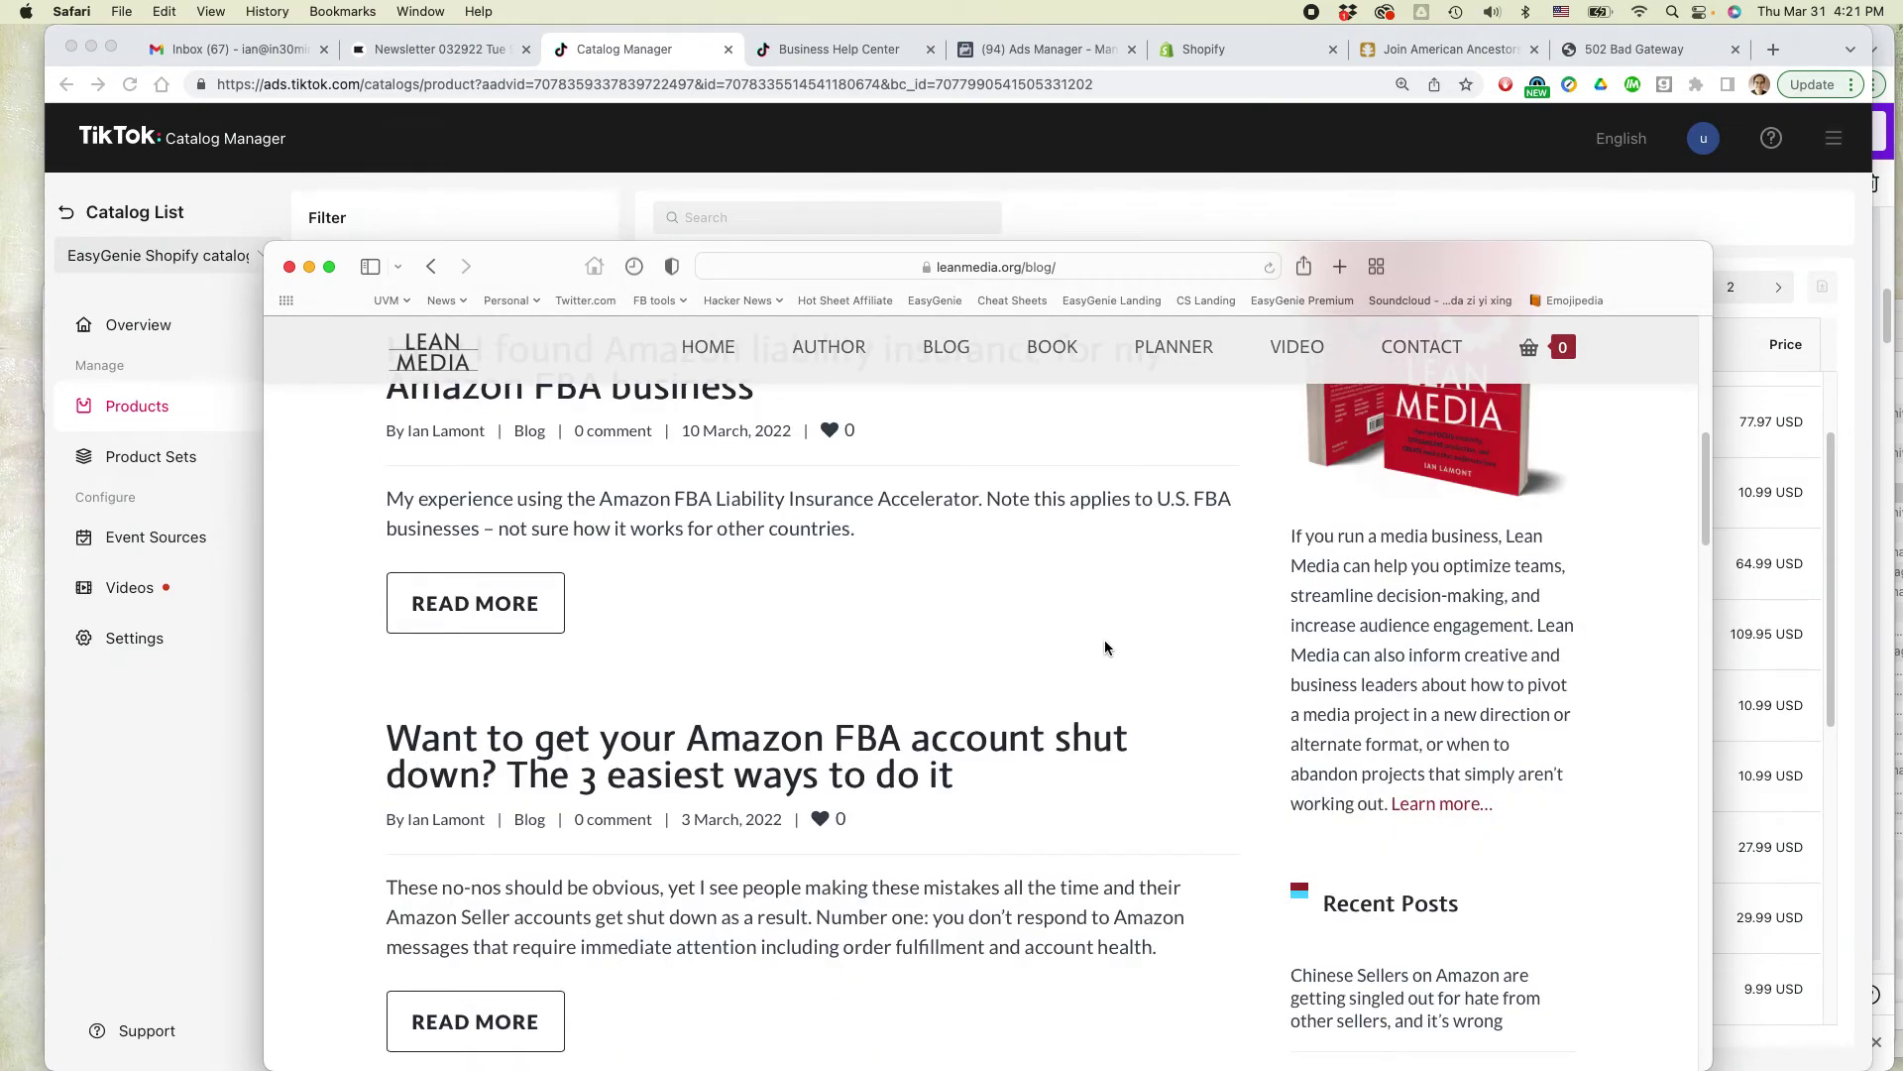